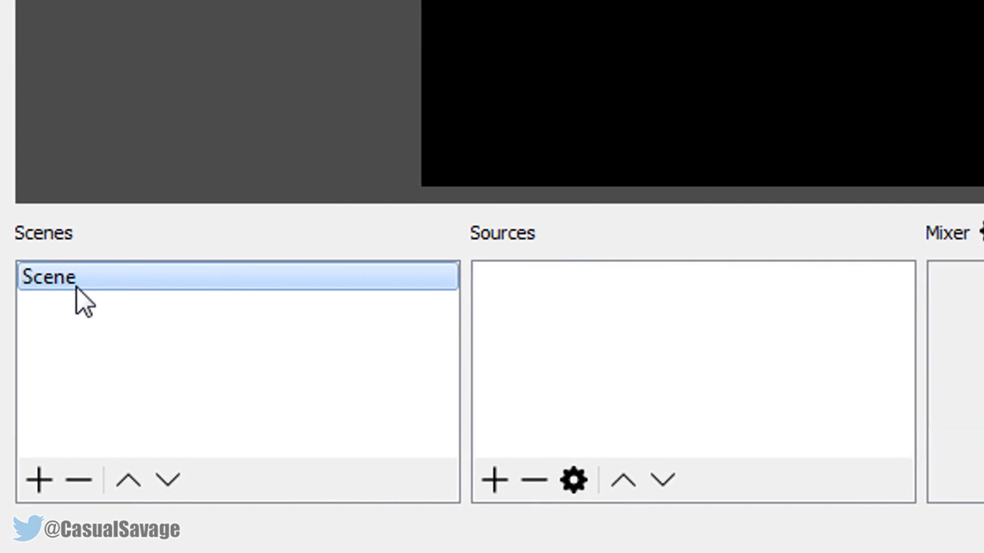
Rename the existing scene as Intermission
right_click(81, 270)
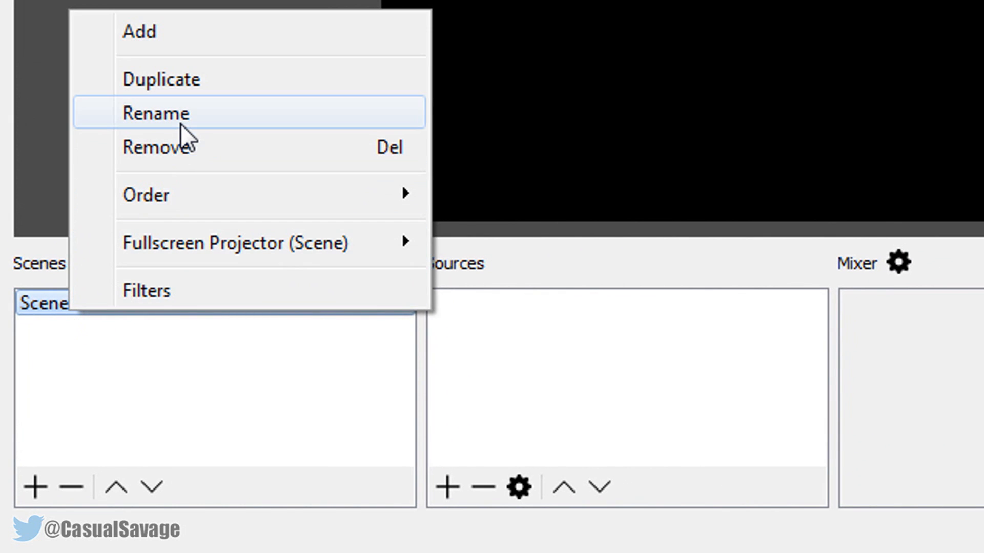
click(180, 123)
key(BackSpace)
text(I)
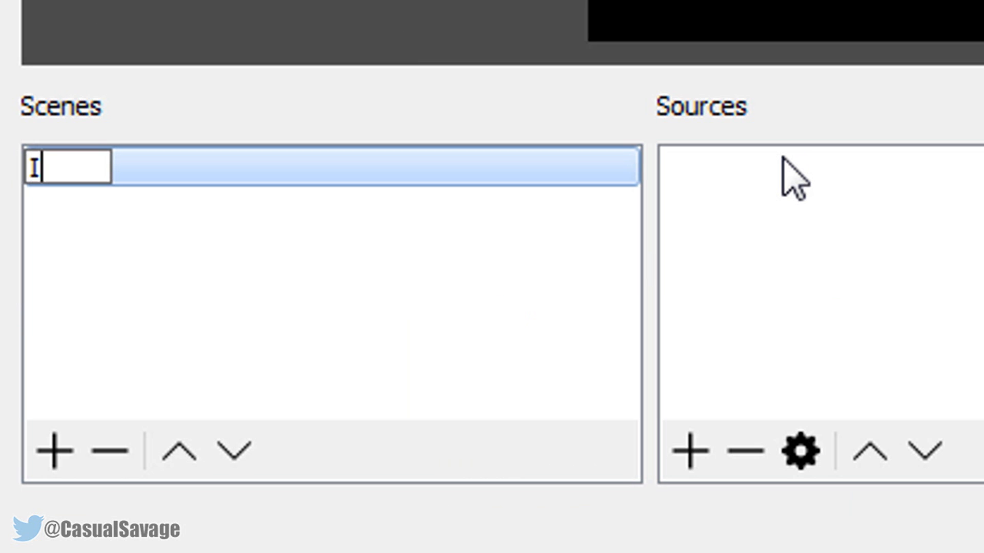
text(ntermiss)
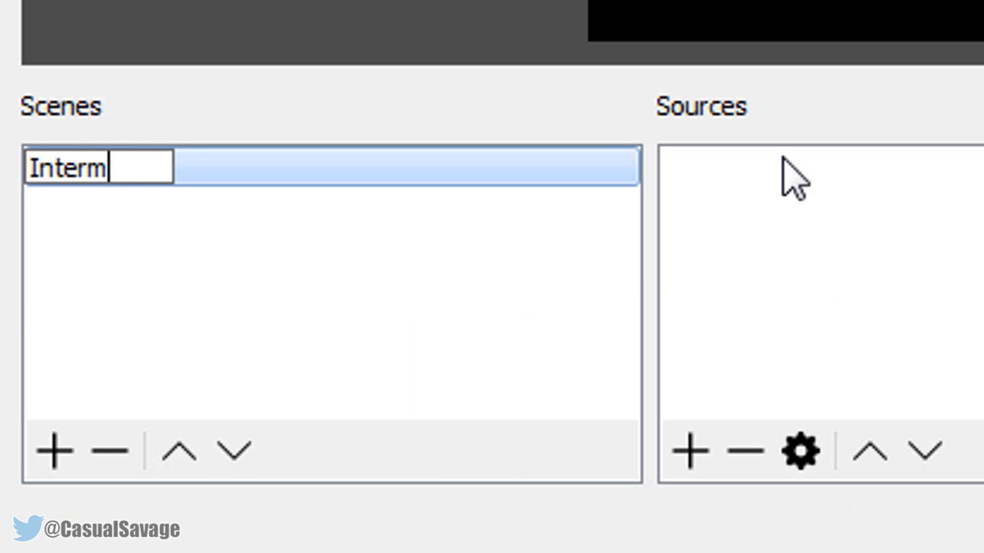
text(ion)
key(Return)
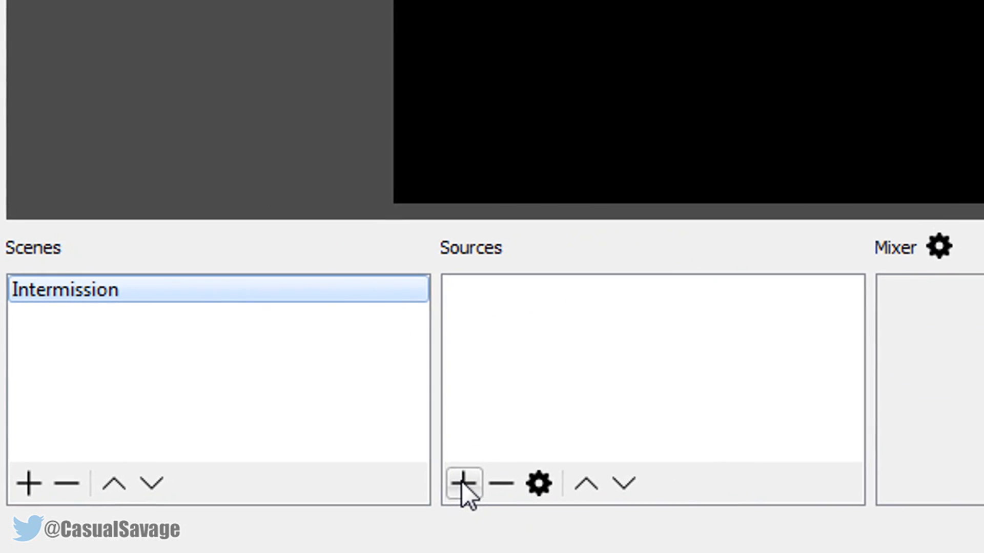
Add a new image source named intermission to the scene, using the file Intermission Screen.png
click(512, 476)
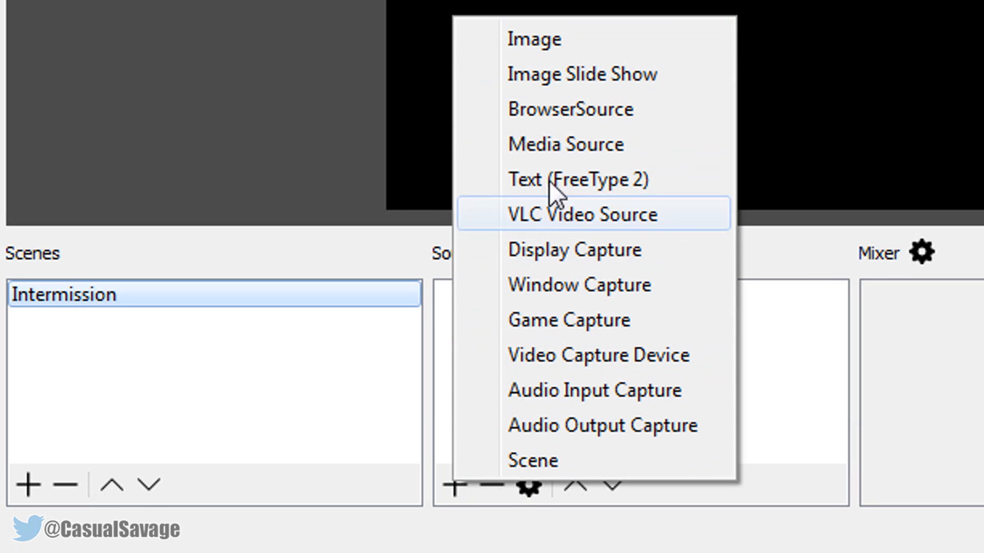
click(559, 47)
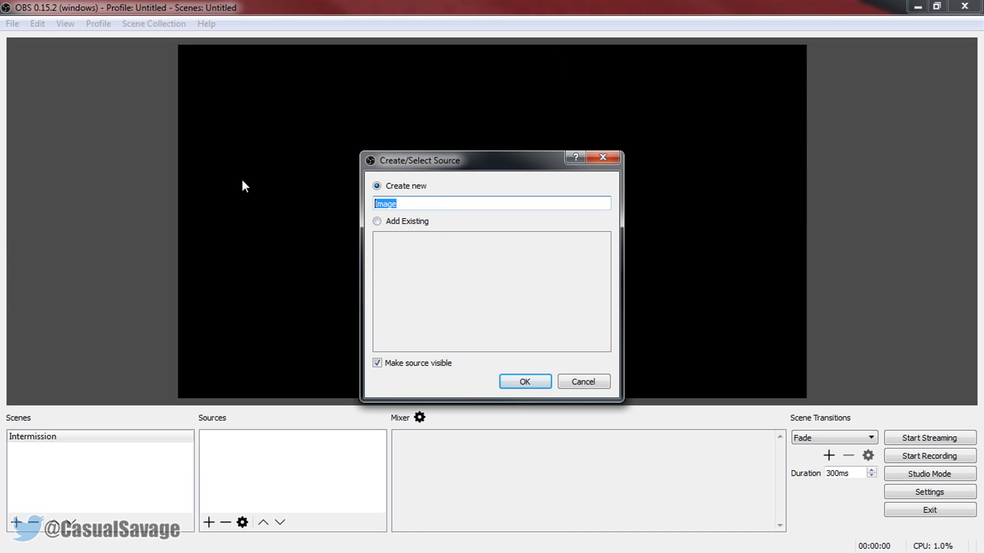
text(intermission)
click(540, 383)
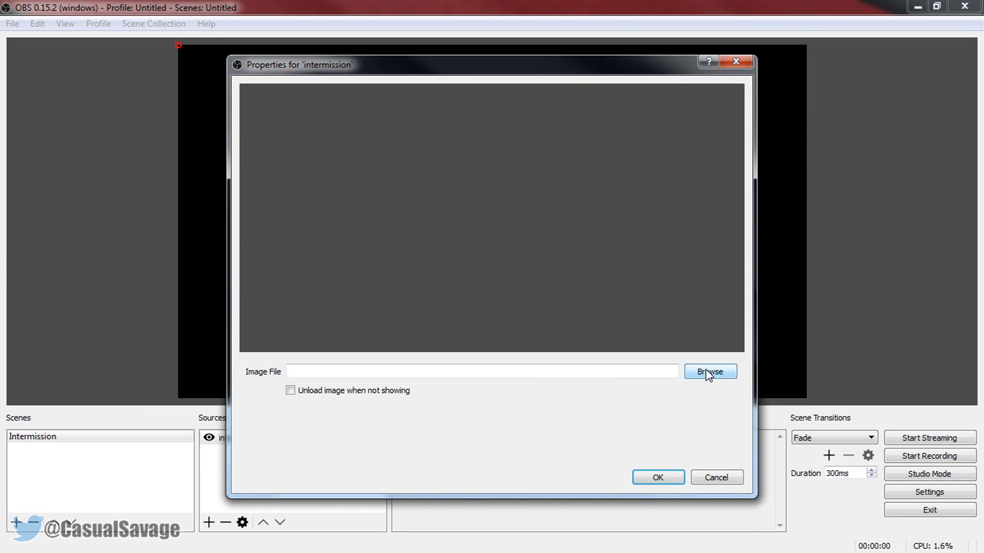
click(707, 372)
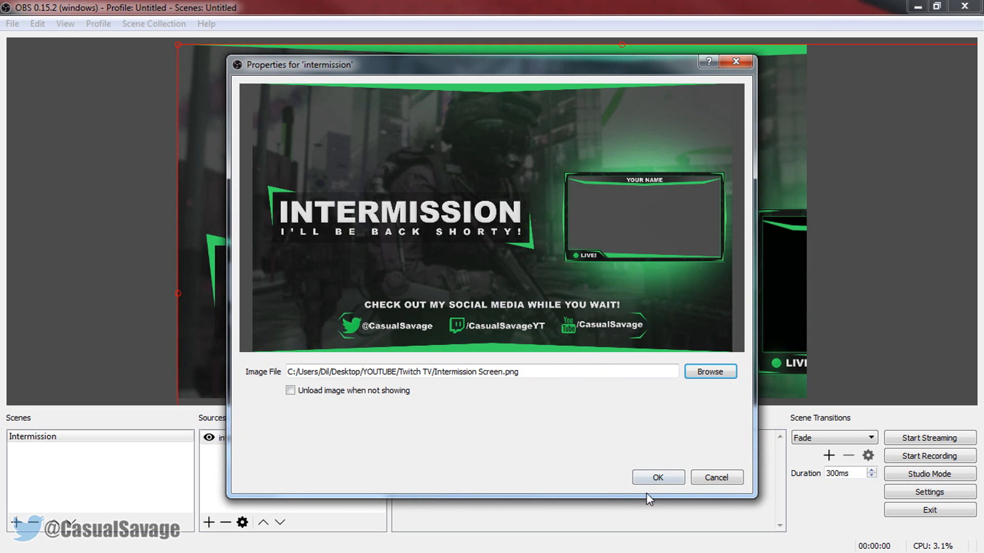
click(659, 478)
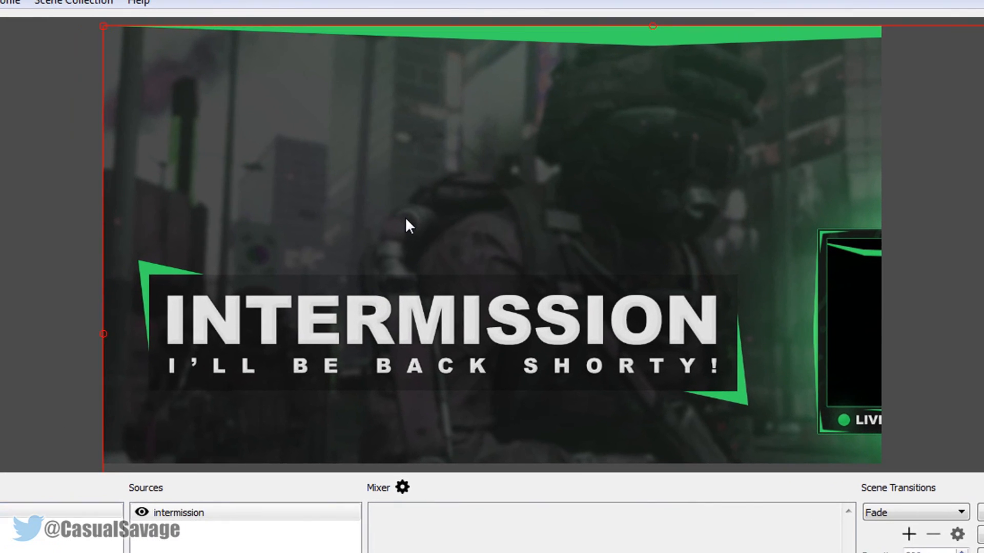
Fit the intermission image to the screen with the transform option, leaving it deselected
right_click(421, 200)
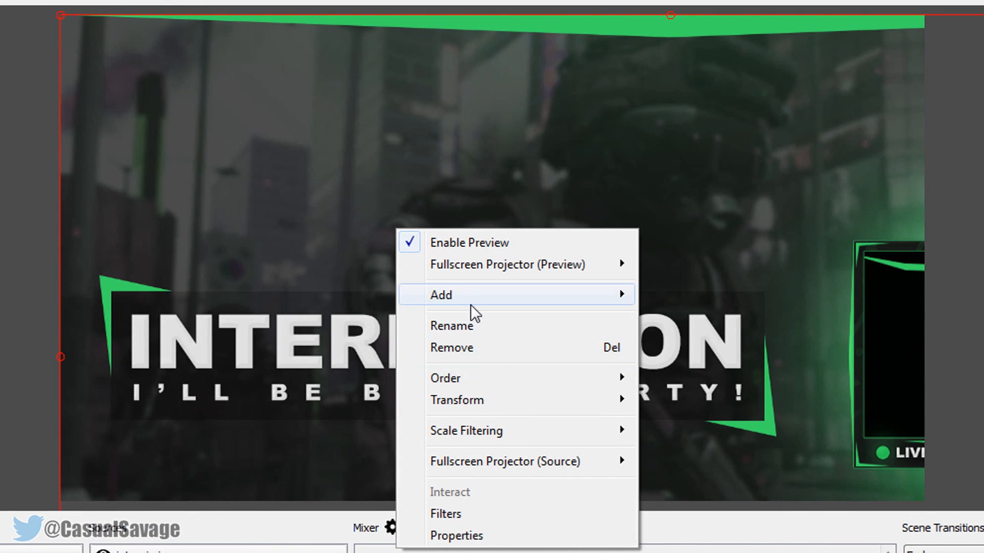
mouse_move(483, 437)
mouse_move(515, 402)
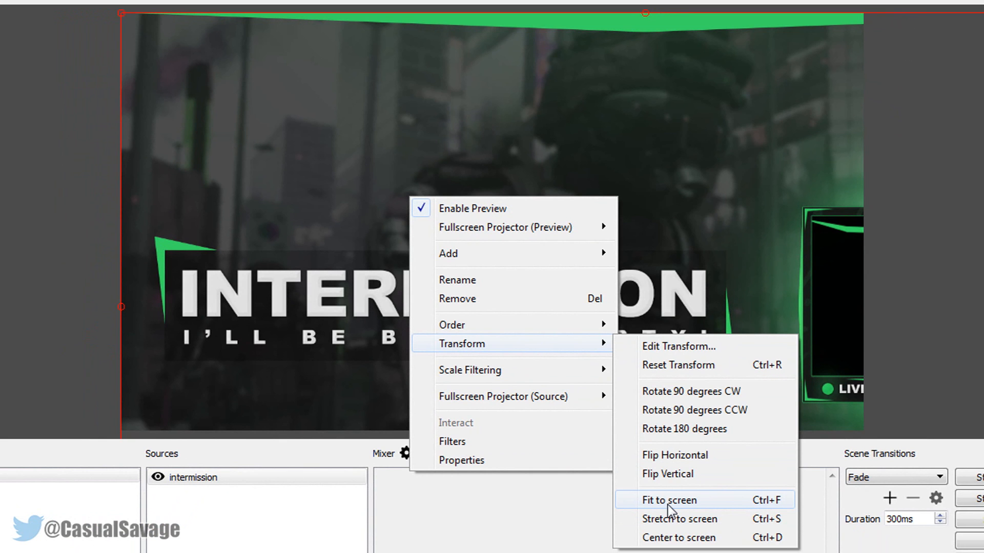
click(668, 505)
click(918, 224)
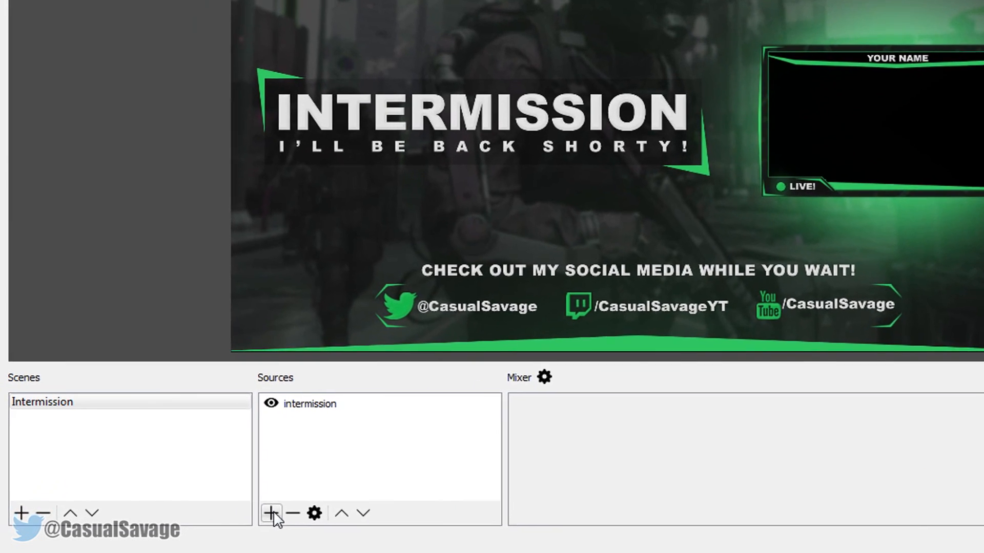
Add a second image source to the Intermission scene, using the file Failman_the_man_who_fails.png
click(208, 522)
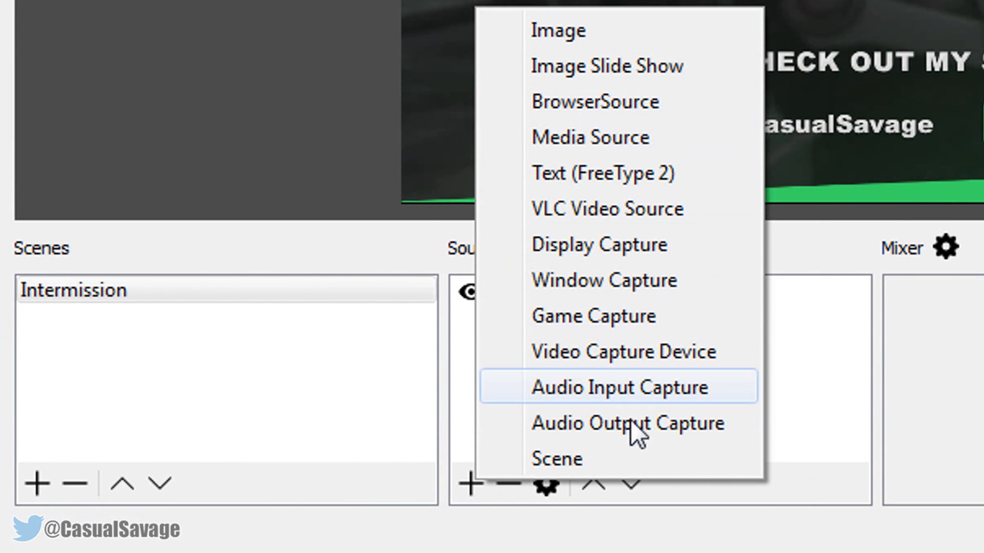
click(578, 44)
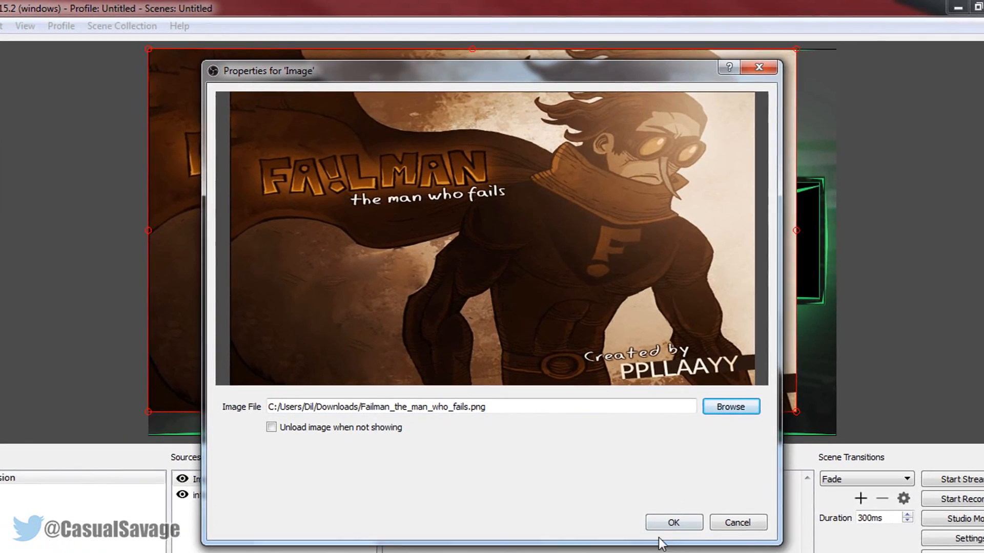
click(680, 540)
Shrink the Failman image and move it into the green webcam frame of the intermission graphic
drag(585, 327, 655, 299)
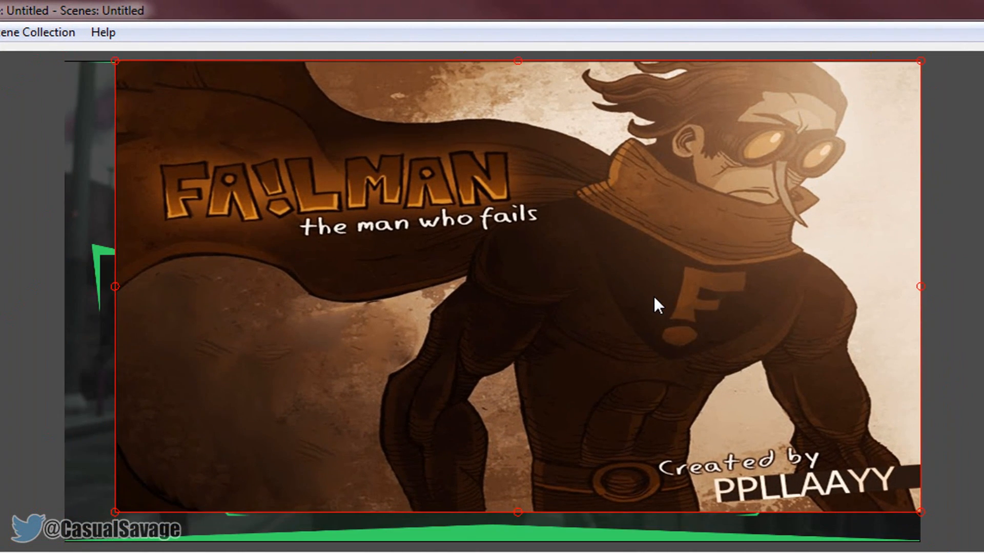
drag(112, 514, 670, 196)
drag(820, 157, 773, 325)
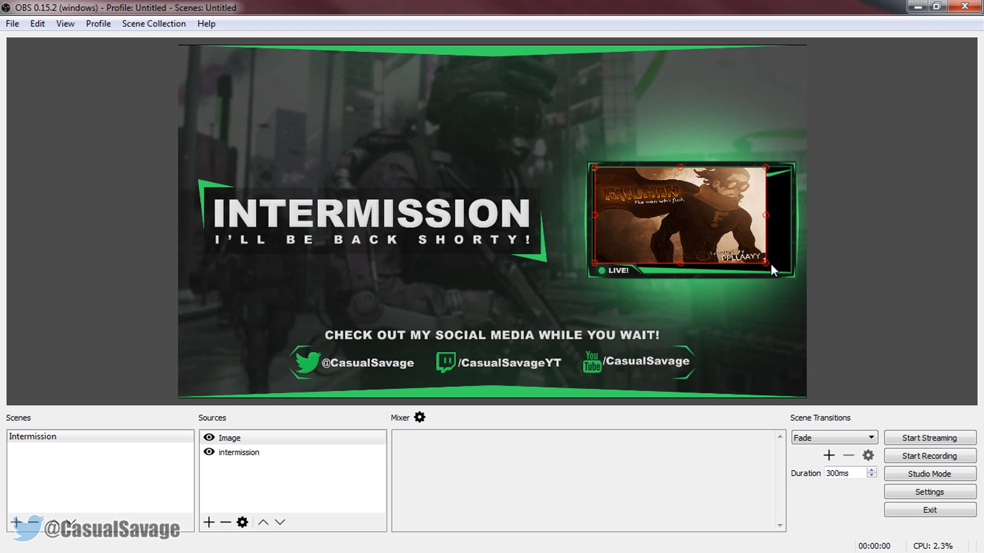
drag(767, 264, 790, 275)
drag(738, 247, 737, 244)
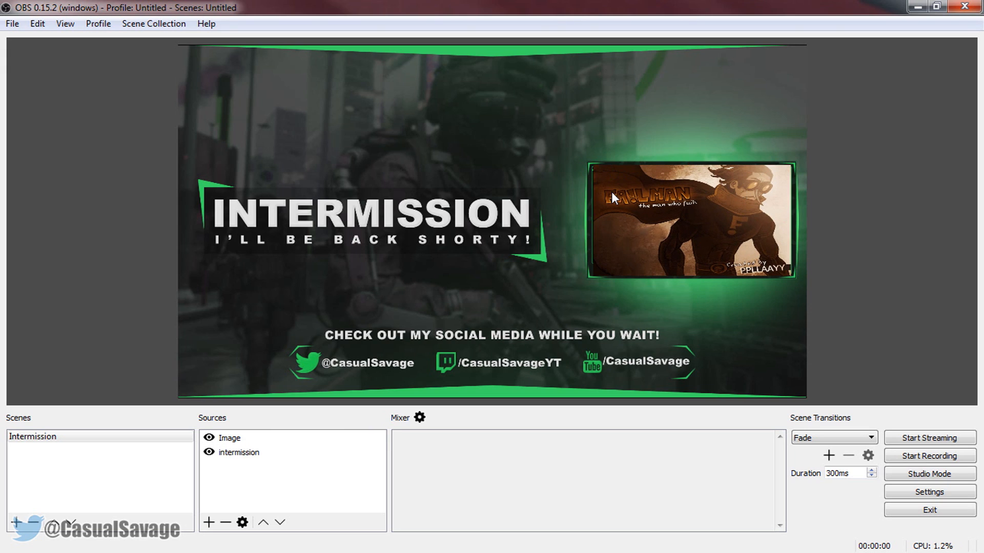
Fine-tune the Failman image's position by nudging it slightly left within the webcam frame, and deselect it
drag(610, 191, 613, 191)
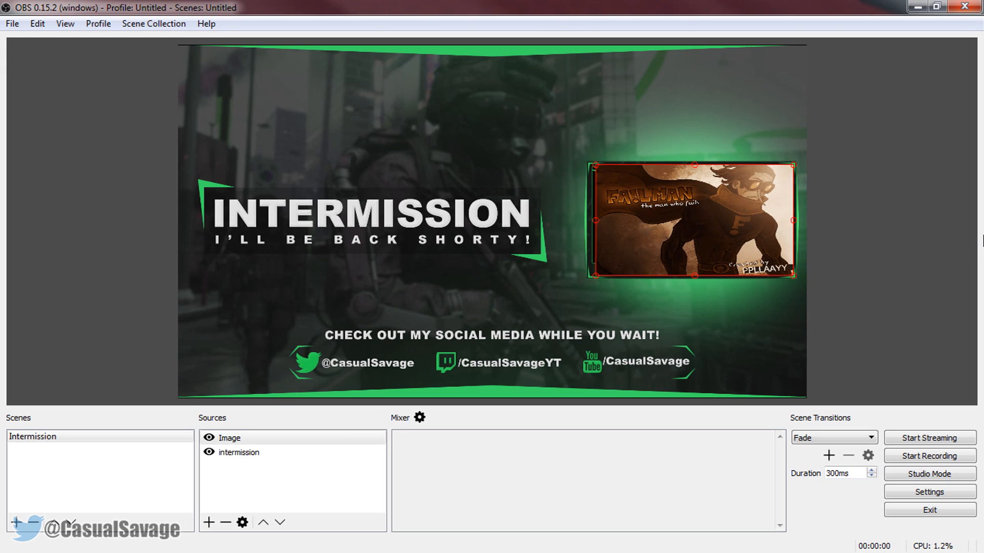
key(Left)
key(Left)
key(Left)
key(Left)
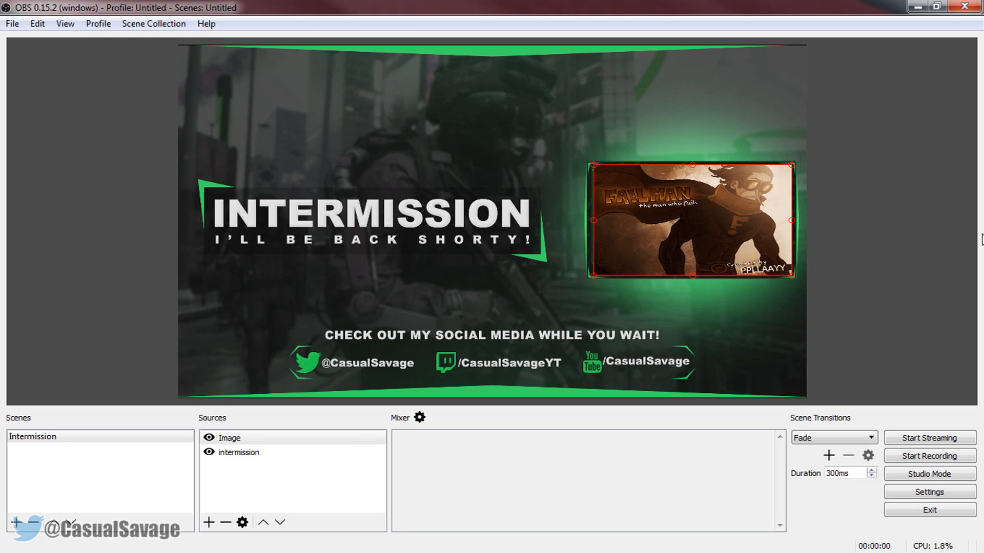
click(880, 193)
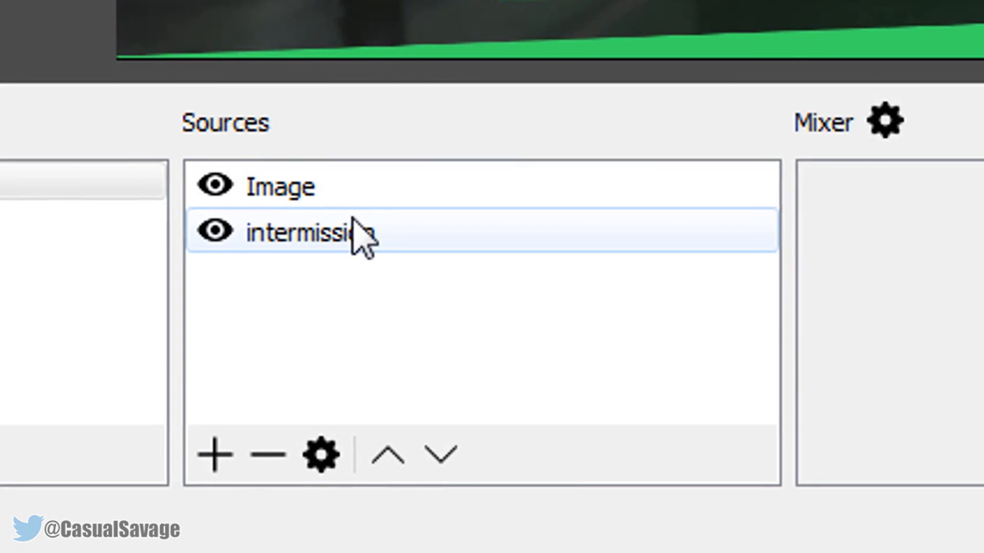
Reorder the sources so that Image lies below intermission, placing the Failman picture behind the frame
click(279, 300)
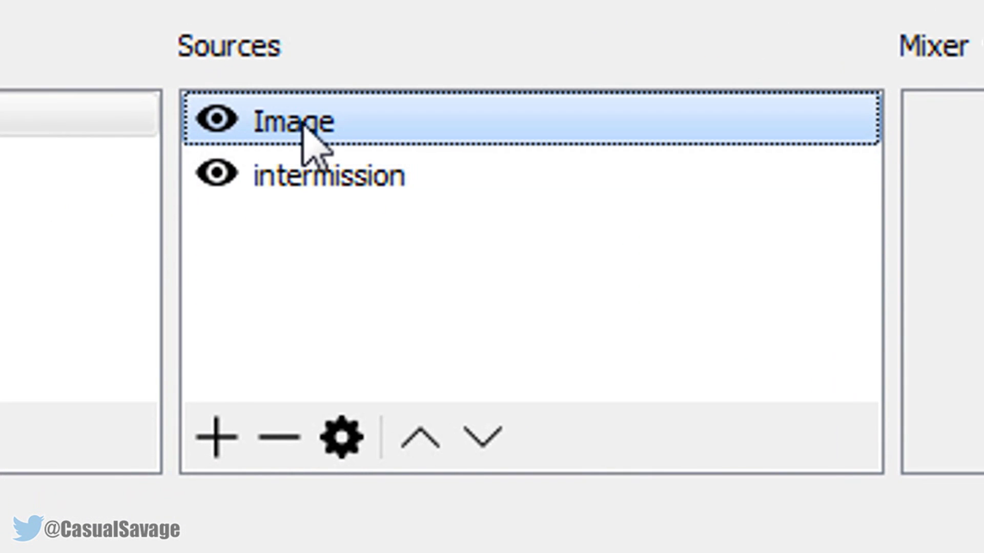
drag(314, 143, 324, 278)
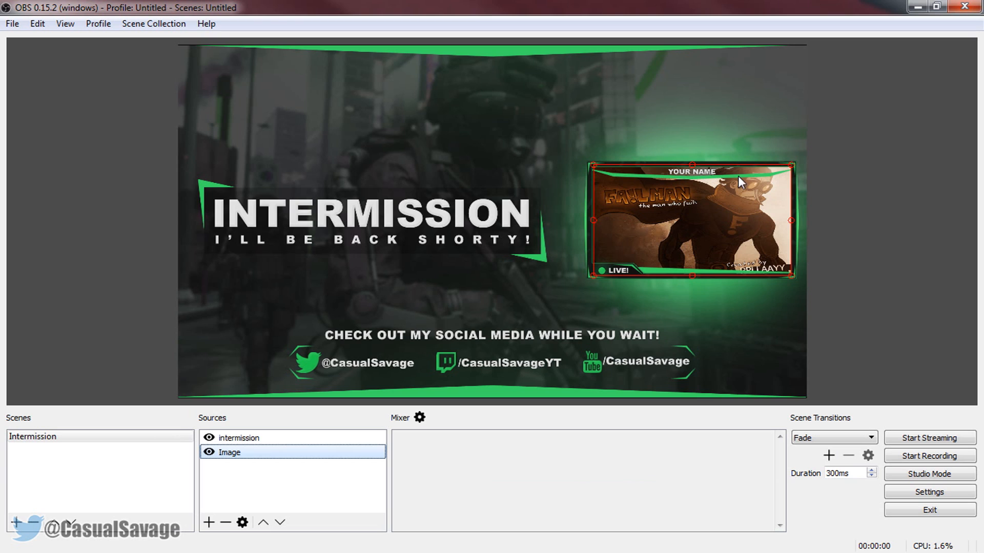
click(760, 171)
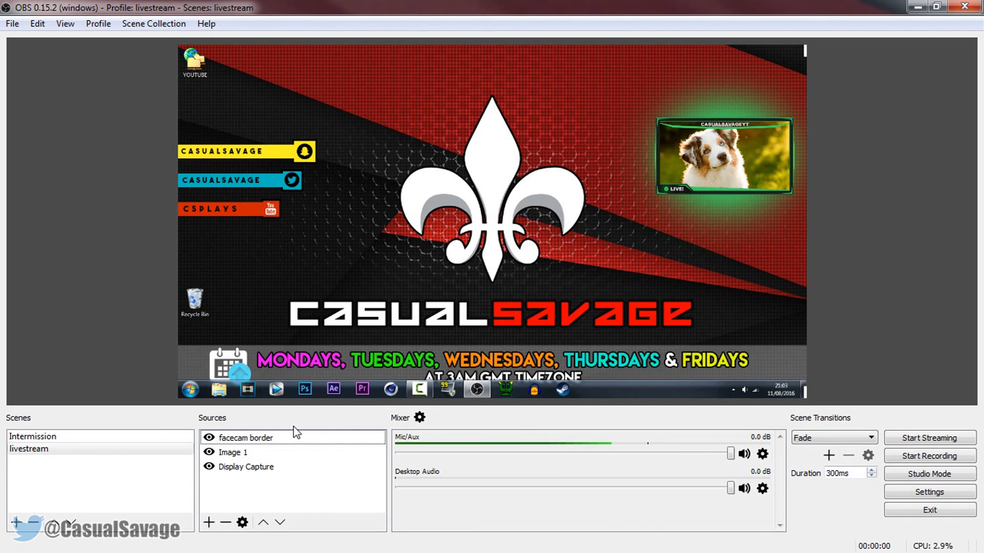
Add a new Video Capture Device source named webcam to the livestream scene
click(208, 523)
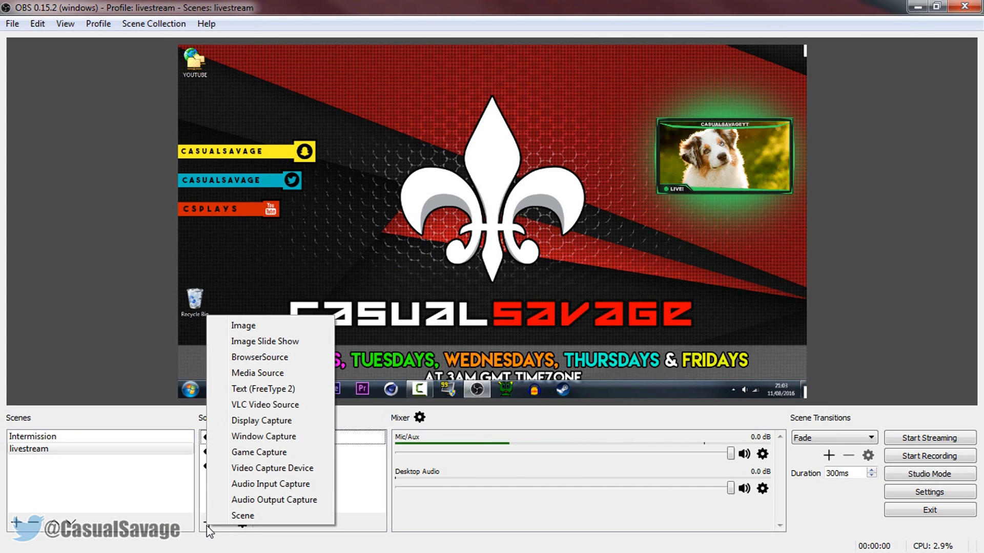
click(264, 468)
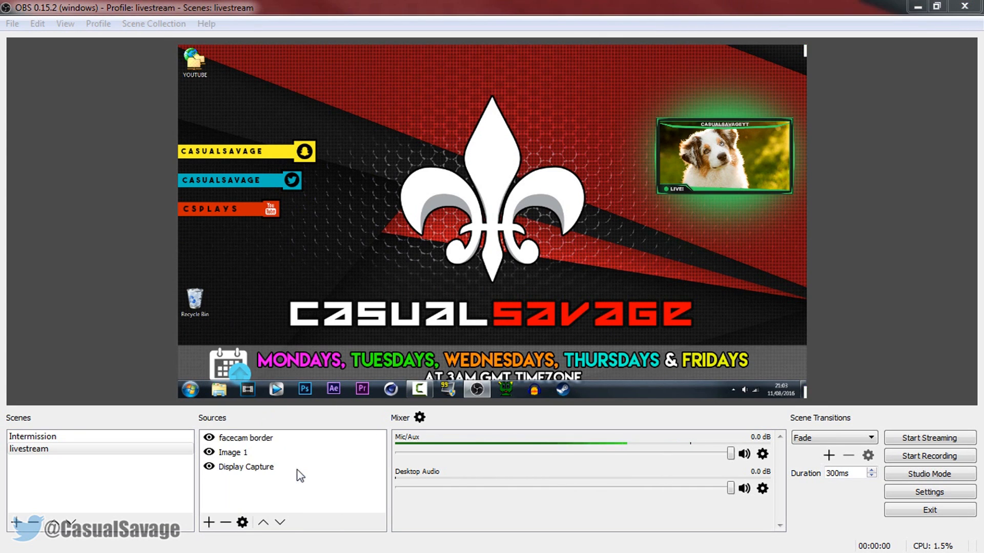
drag(489, 204, 325, 193)
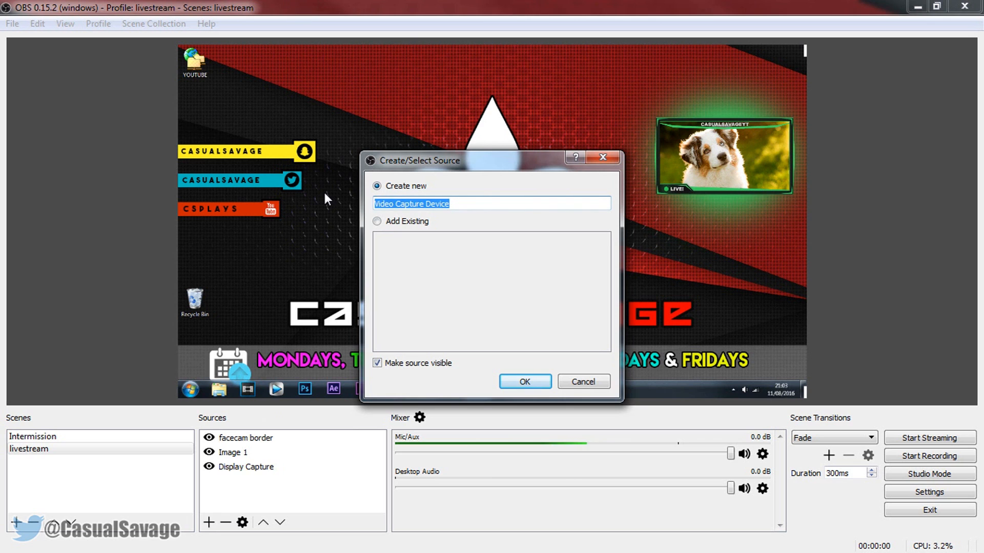
text(webcam)
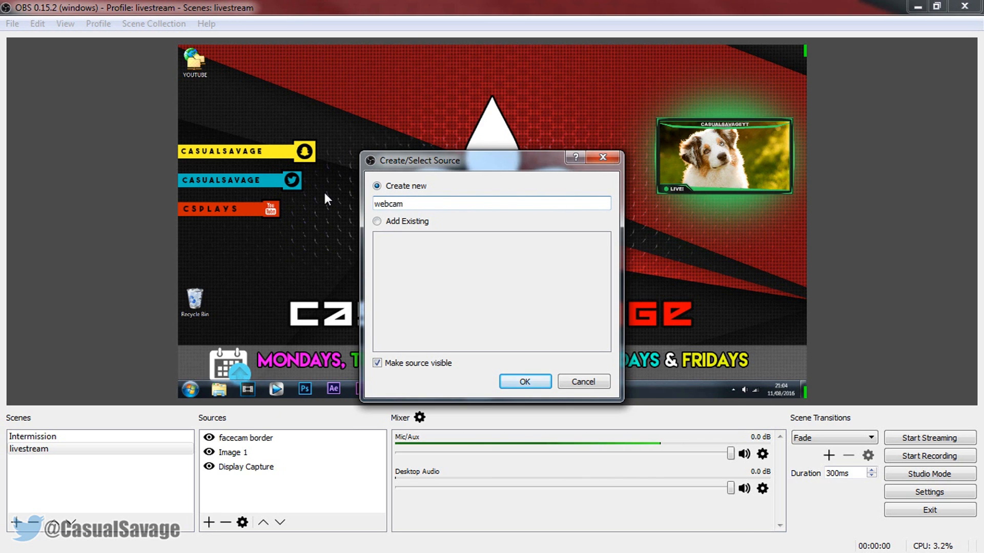
key(Return)
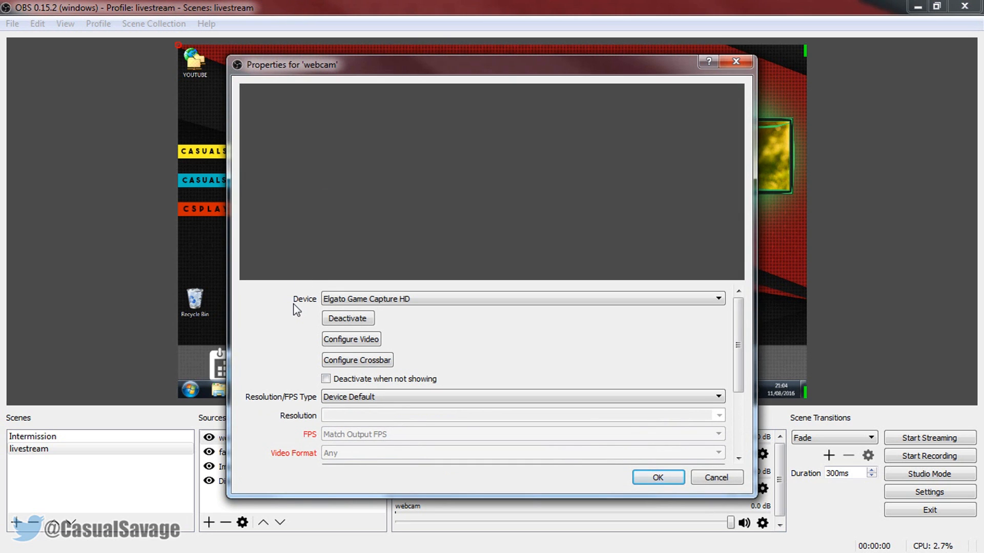
Use Elgato Game Capture HD as the webcam source's device, accept its properties and reposition the capture in the preview
click(357, 298)
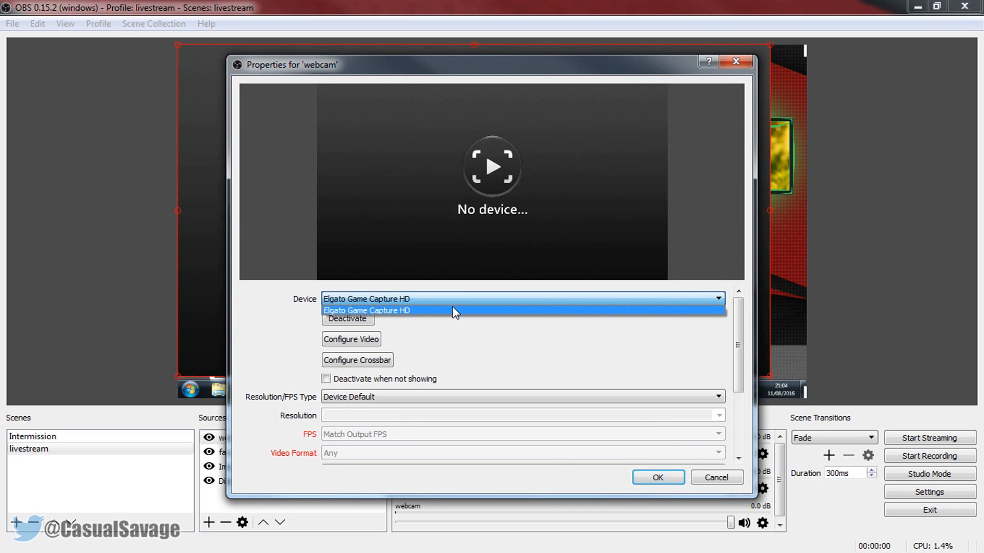
click(453, 309)
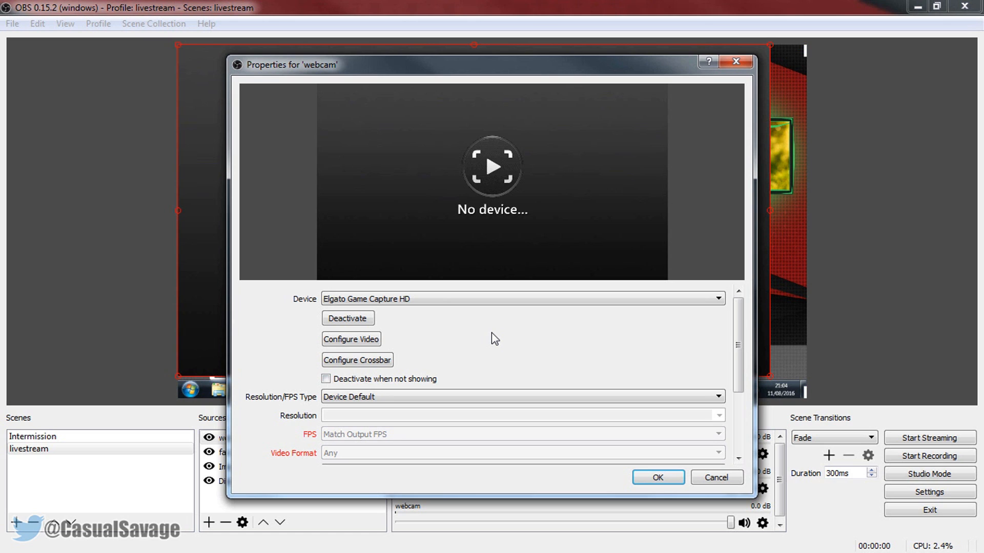
click(352, 298)
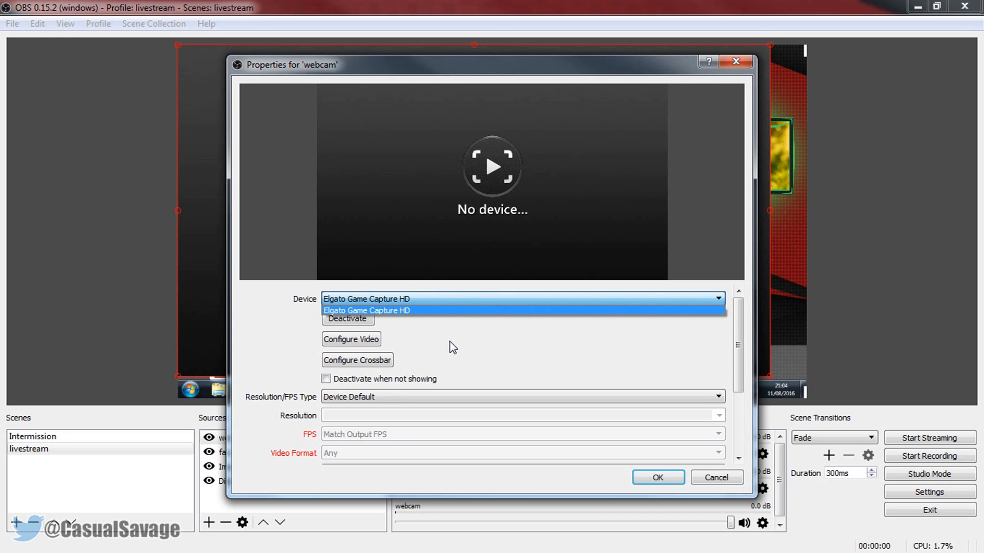
click(590, 331)
click(657, 477)
drag(688, 326, 648, 281)
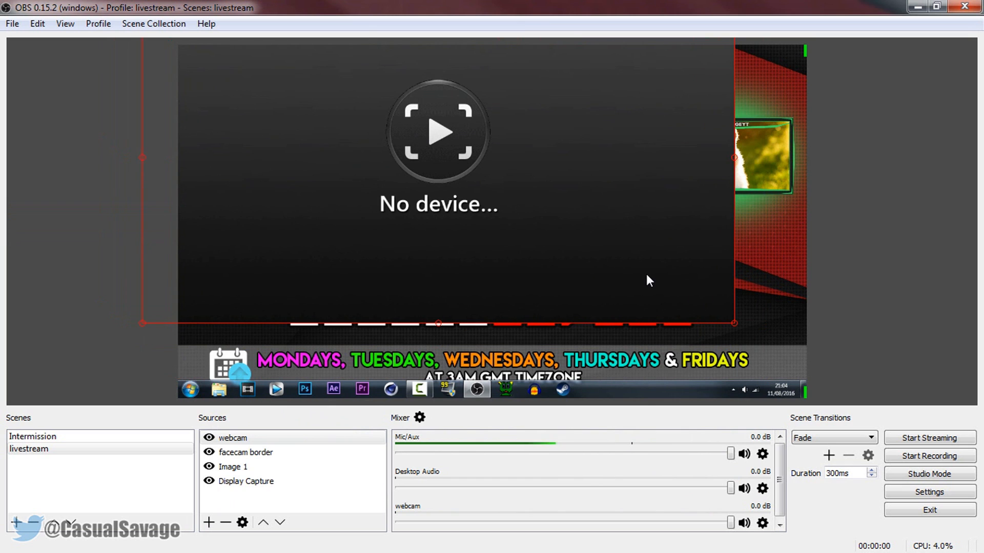
drag(594, 250, 663, 287)
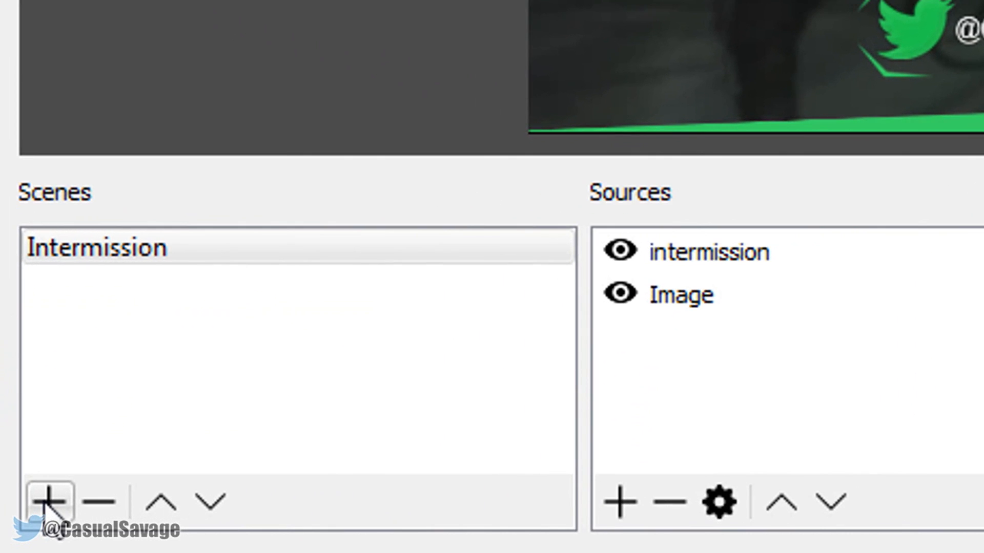
In the Untitled scene collection, add a new scene named livestream alongside Intermission
click(25, 515)
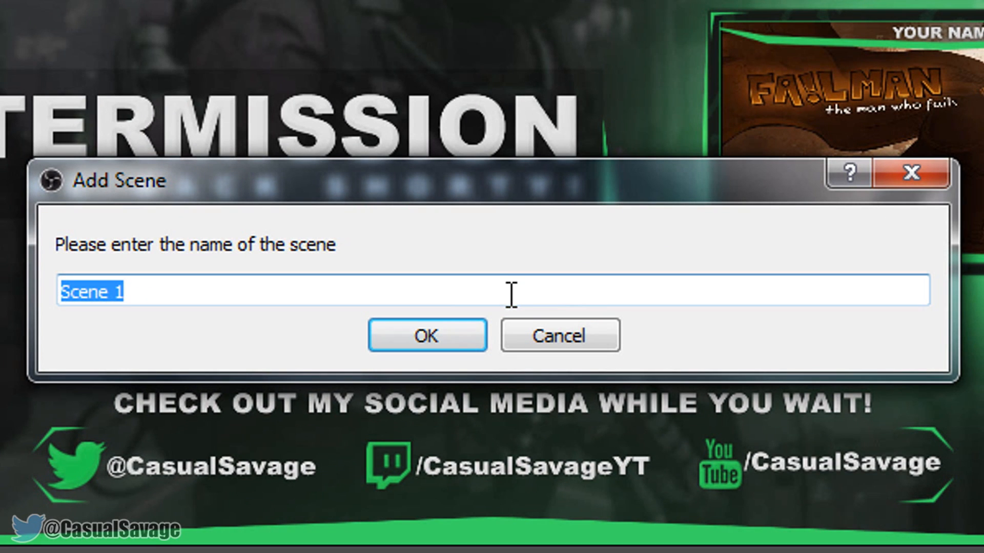
text(lib)
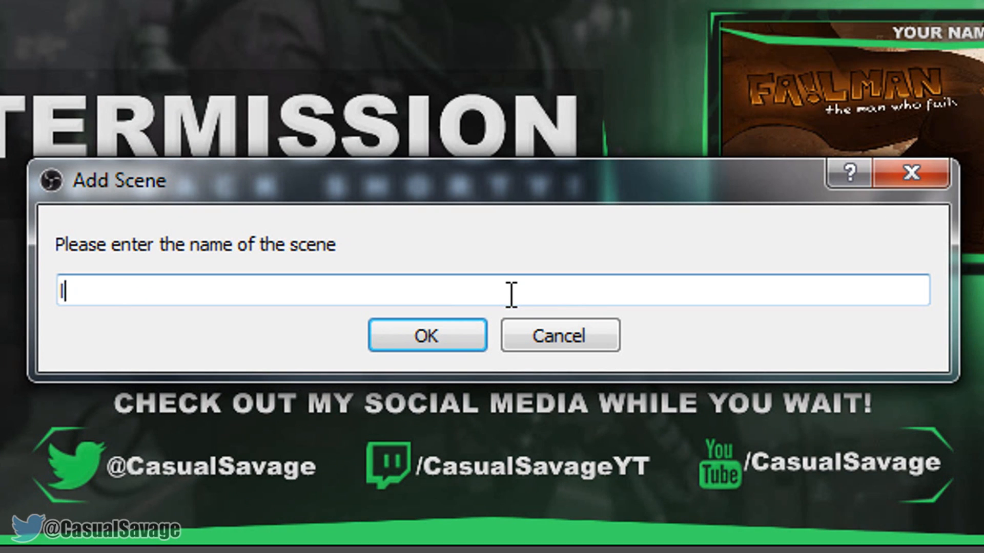
key(BackSpace)
text(vestream)
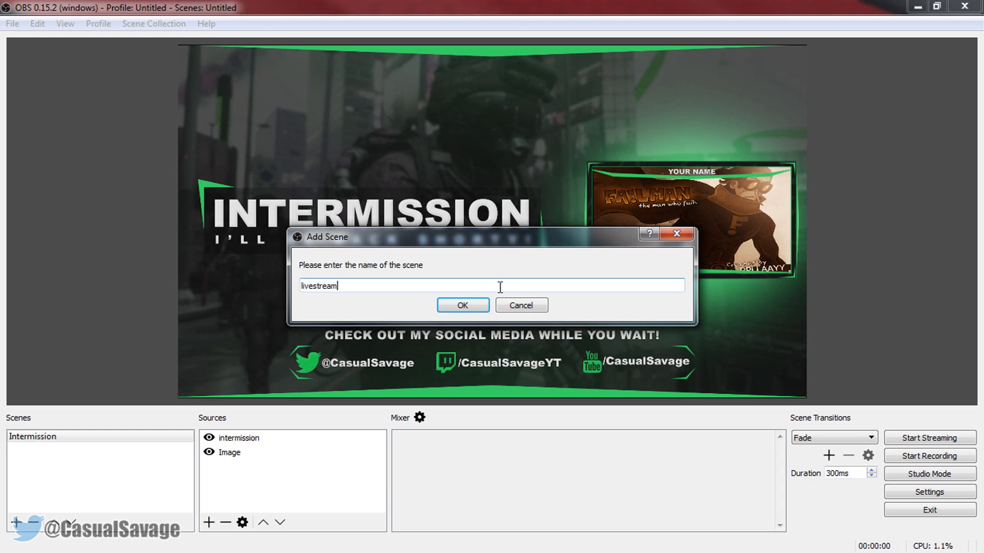
key(Return)
click(178, 476)
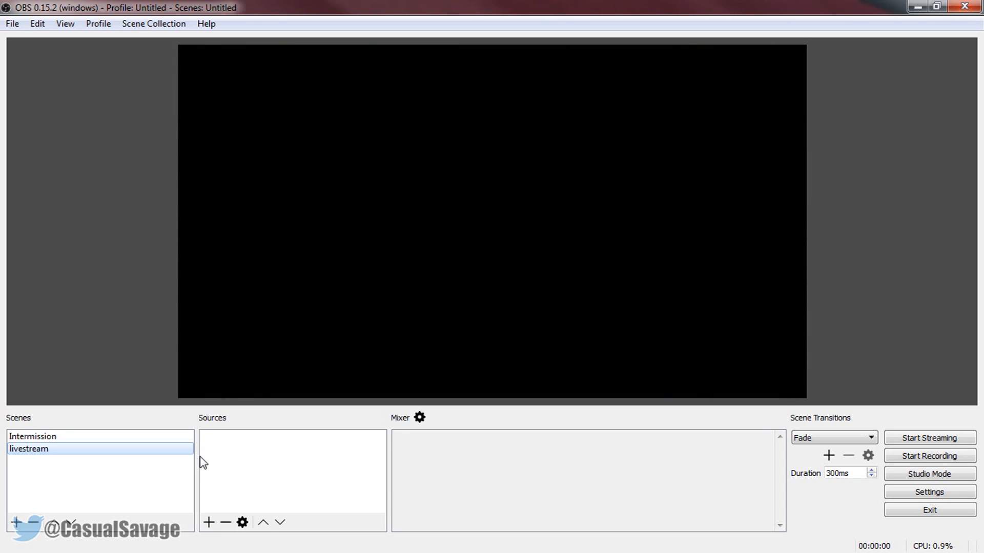
Add a Display Capture source to the livestream scene and capture Display 1: 1360x768 @ -1360,0
click(209, 523)
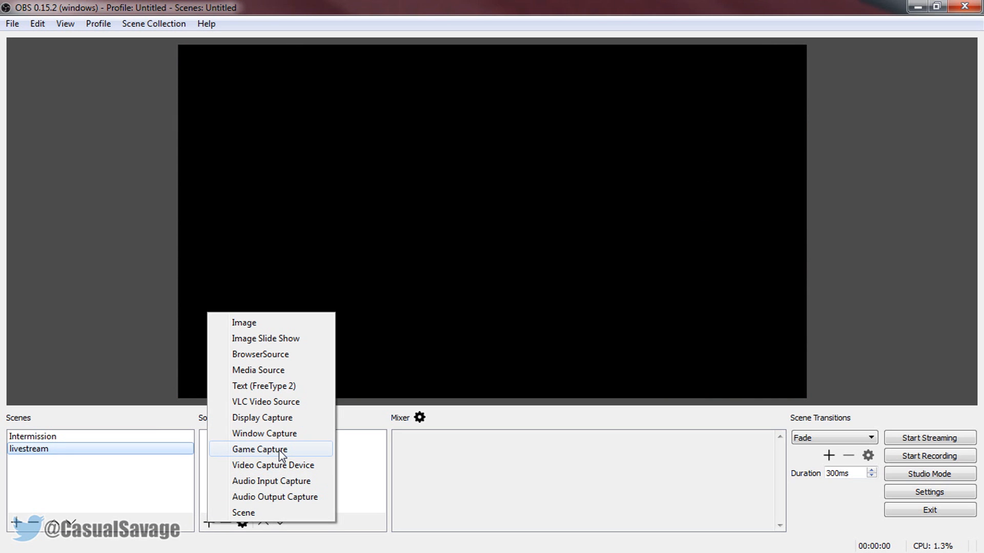
click(300, 418)
click(541, 381)
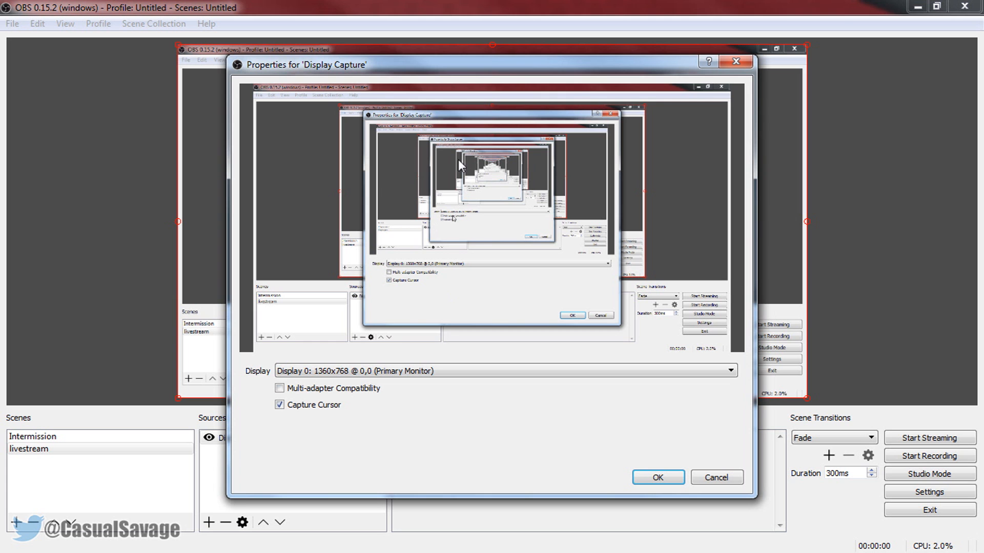
click(408, 370)
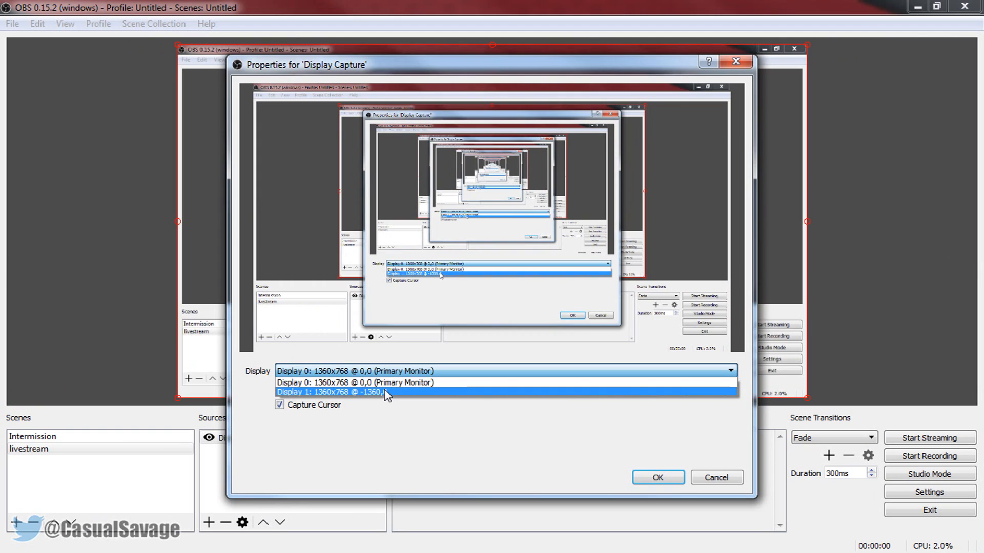
click(387, 392)
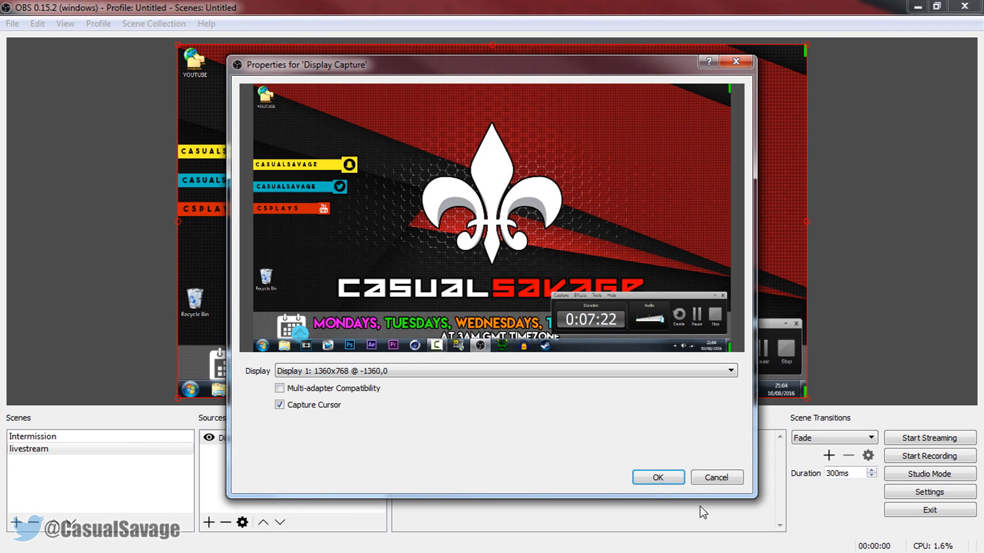
click(659, 479)
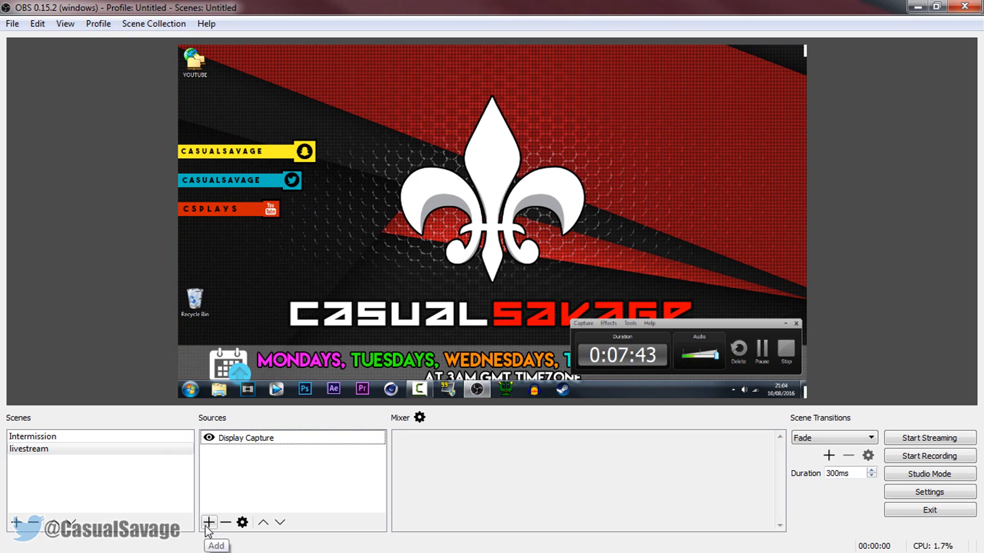
Add a new Image source named facecam border to the livestream scene, using Overlay.png from the Twitch TV folder
click(209, 522)
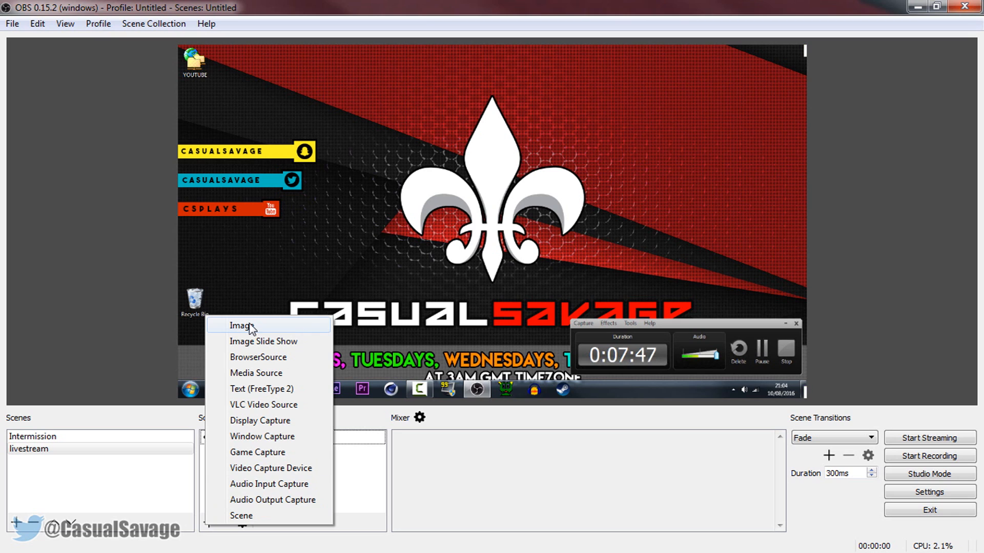
click(288, 326)
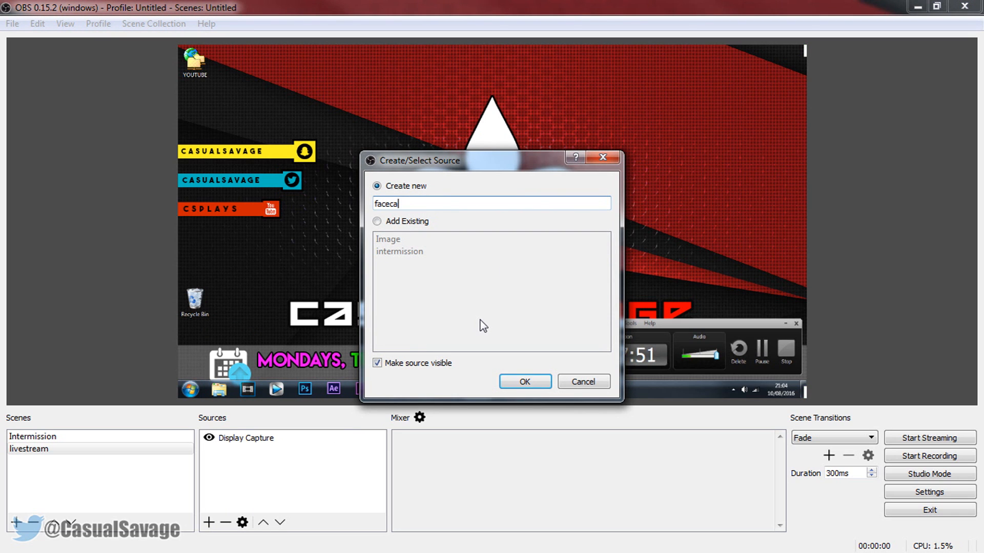
key(Return)
click(709, 372)
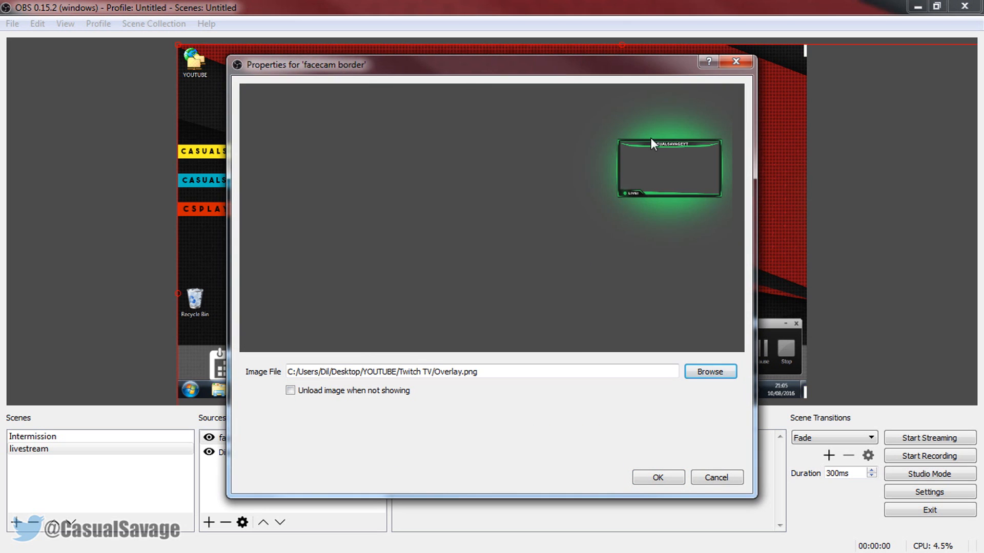
click(672, 478)
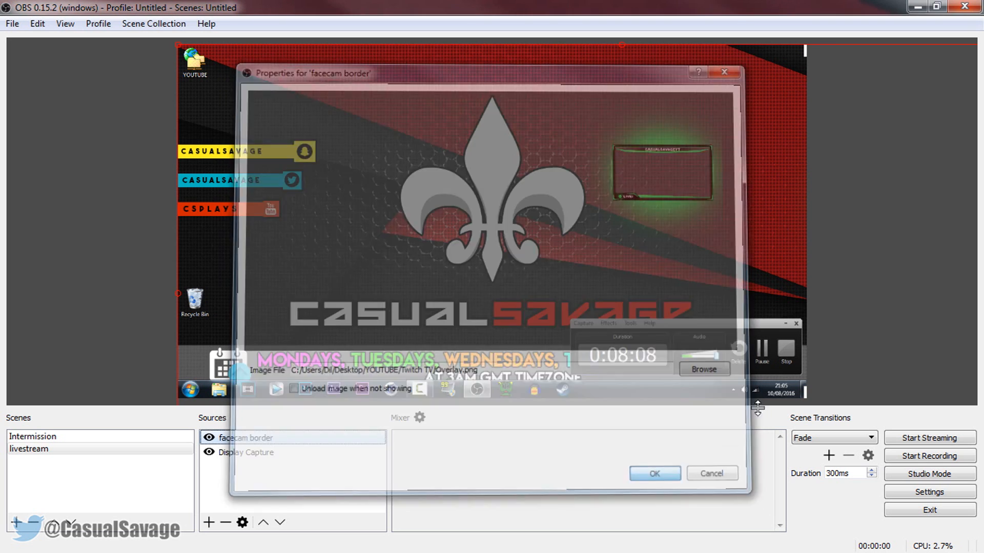
Reposition the facecam border overlay in the preview and transform it to fit the screen
drag(646, 228, 466, 221)
drag(659, 193, 598, 229)
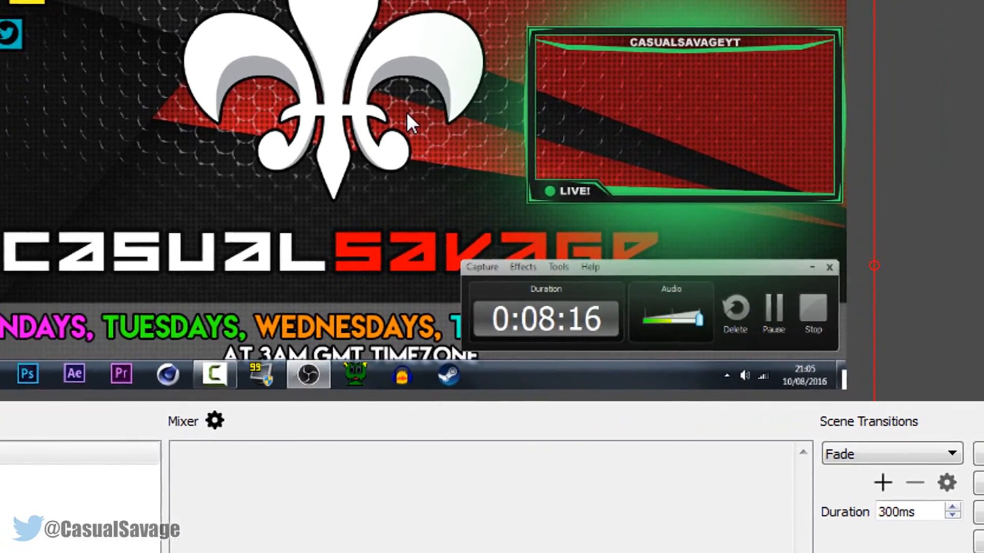
right_click(446, 148)
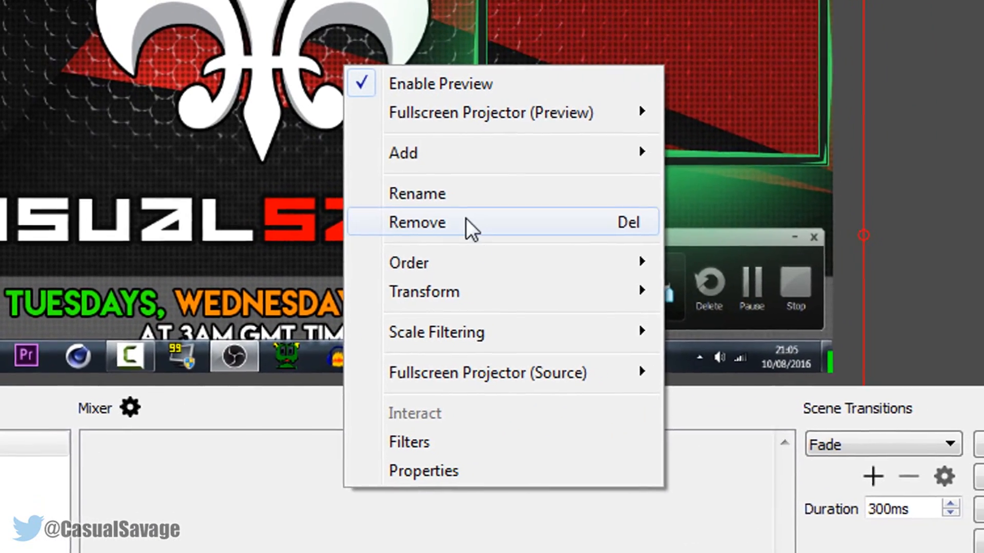
mouse_move(458, 285)
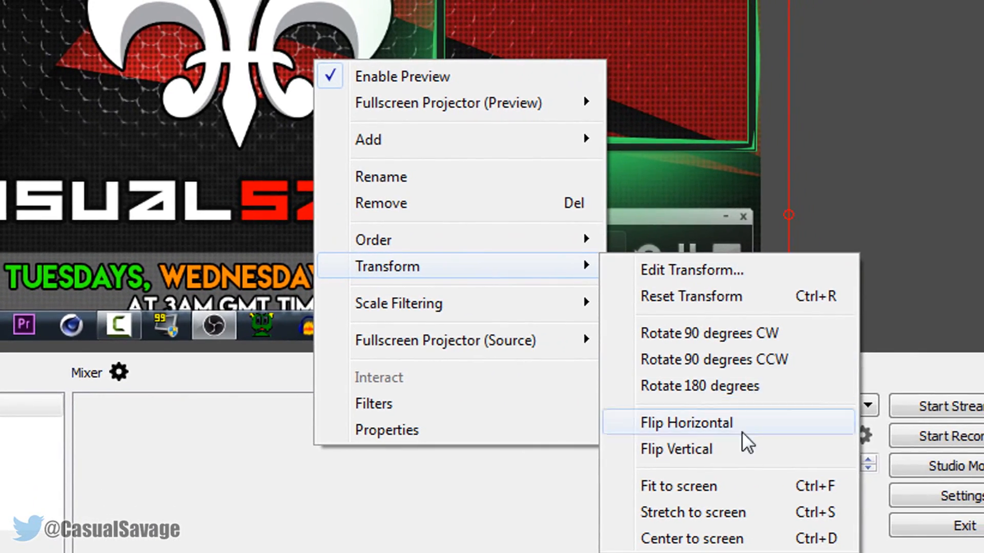
click(725, 489)
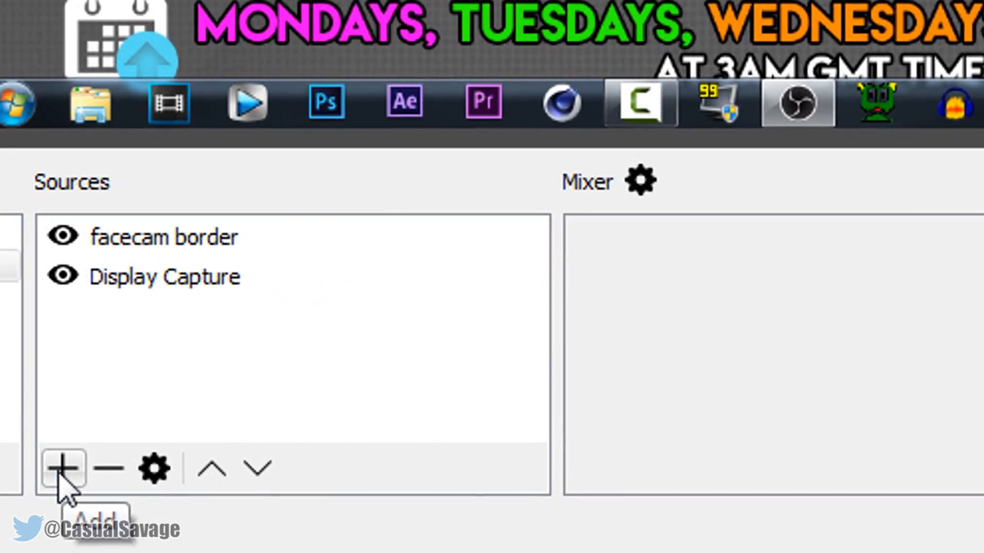
Add an Image source named Image 1 with the dog picture, shrunk and placed inside the facecam frame
click(126, 493)
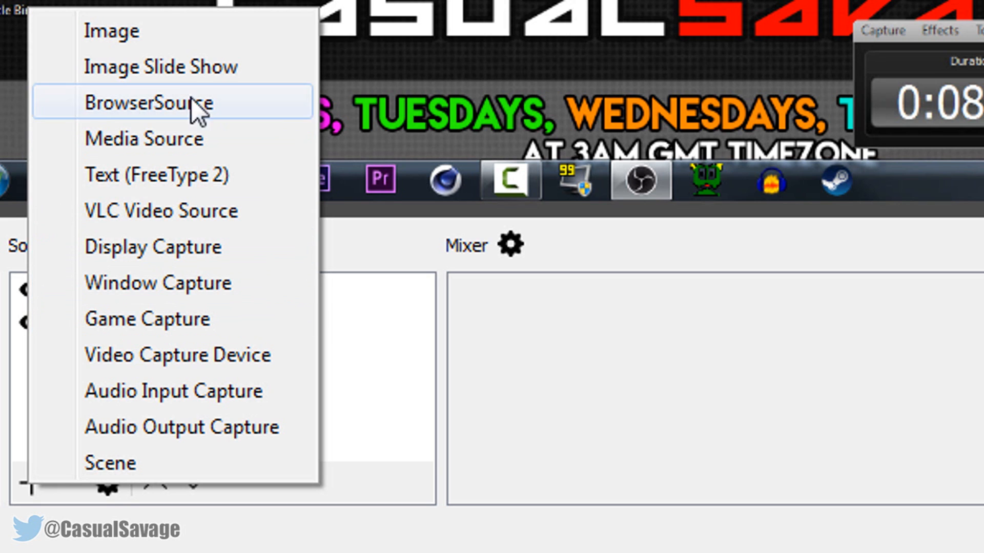
click(119, 33)
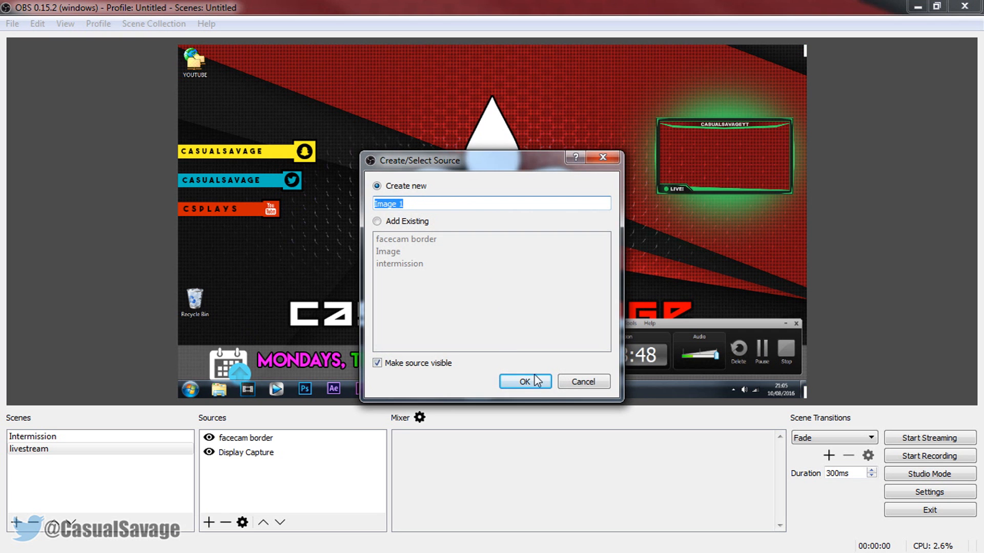
click(525, 382)
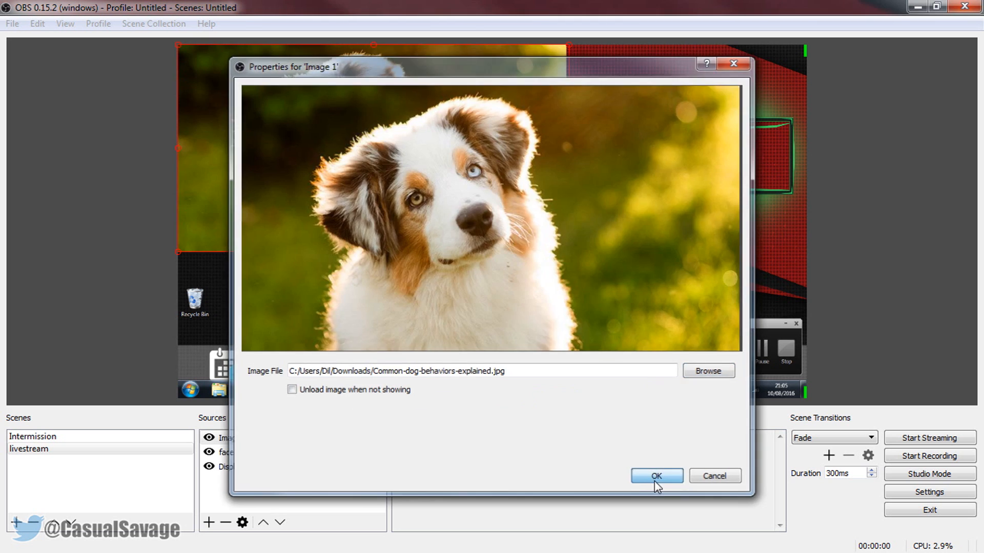
click(654, 474)
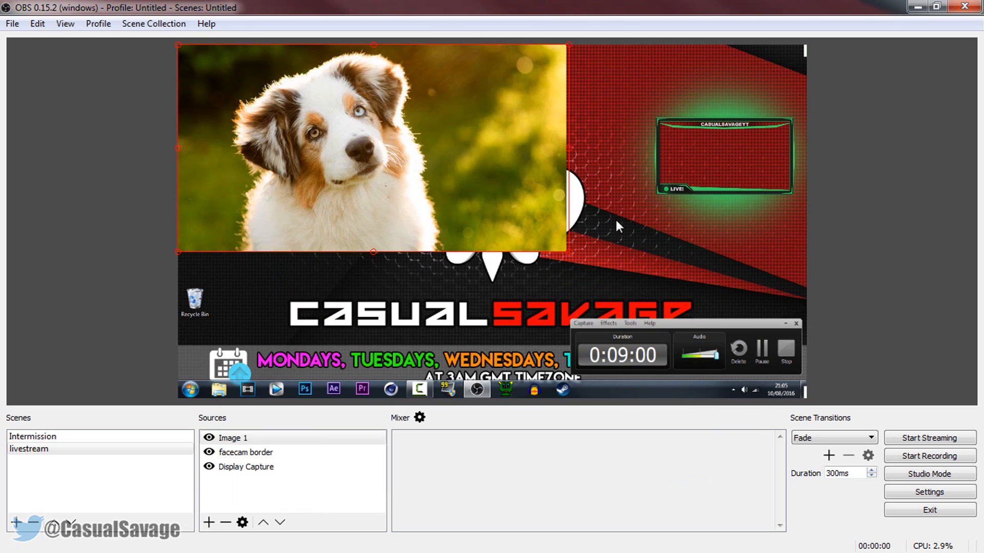
drag(547, 221, 511, 154)
drag(420, 114, 714, 176)
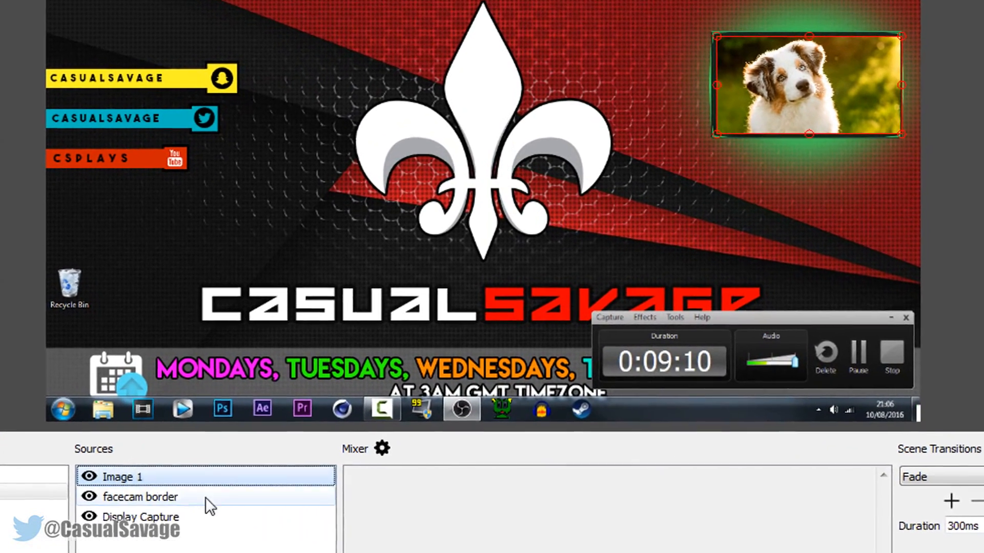
Reorder the sources so that facecam border lies above Image 1, putting the frame in front of the dog picture
click(210, 477)
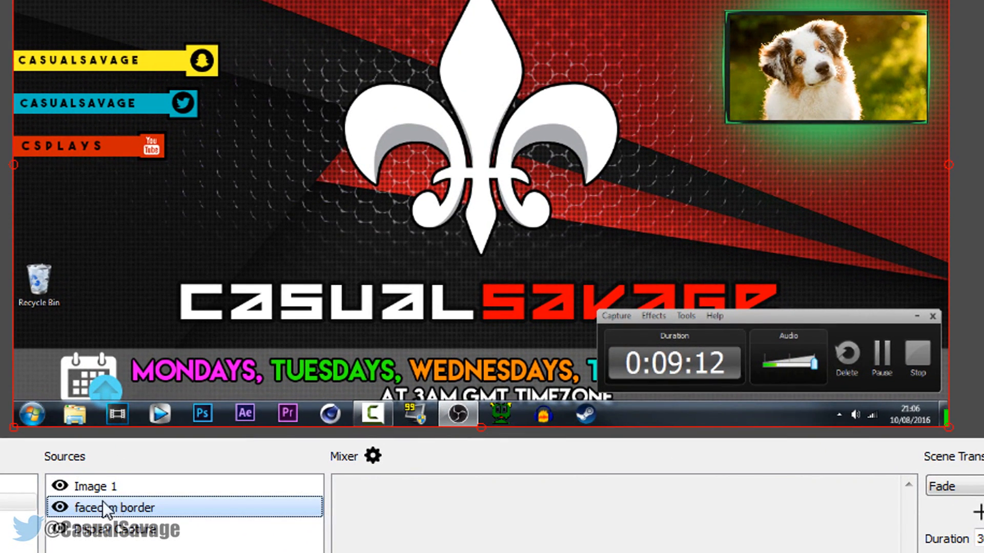
click(834, 18)
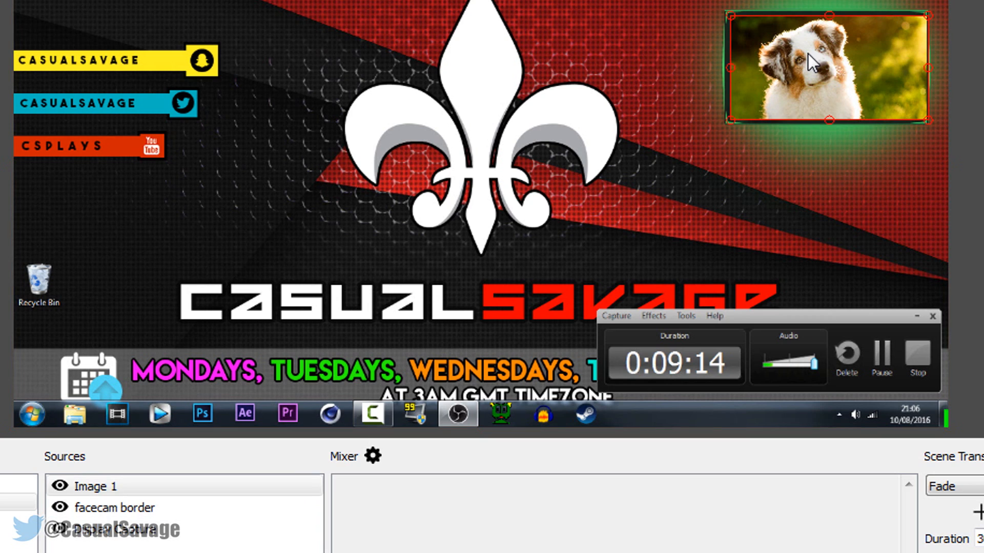
click(950, 171)
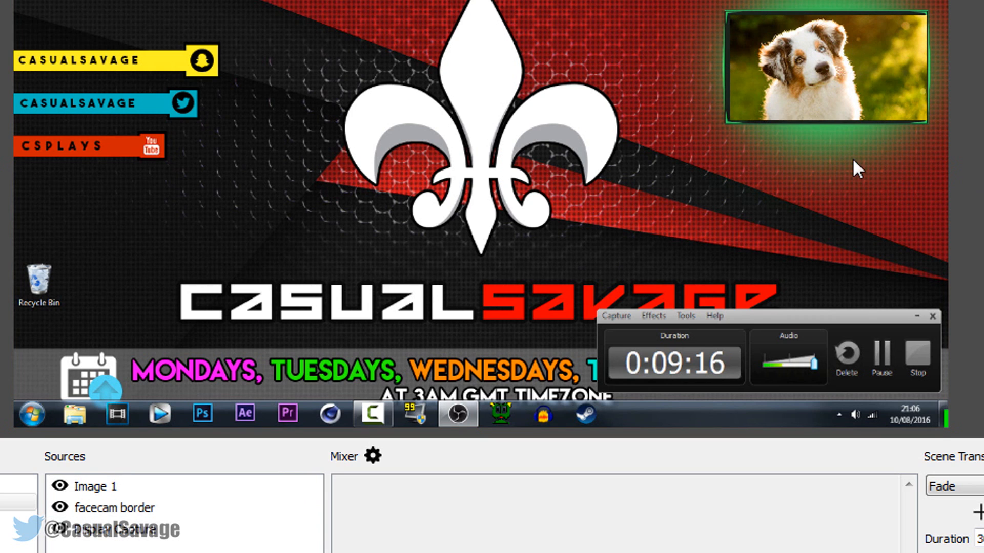
click(78, 490)
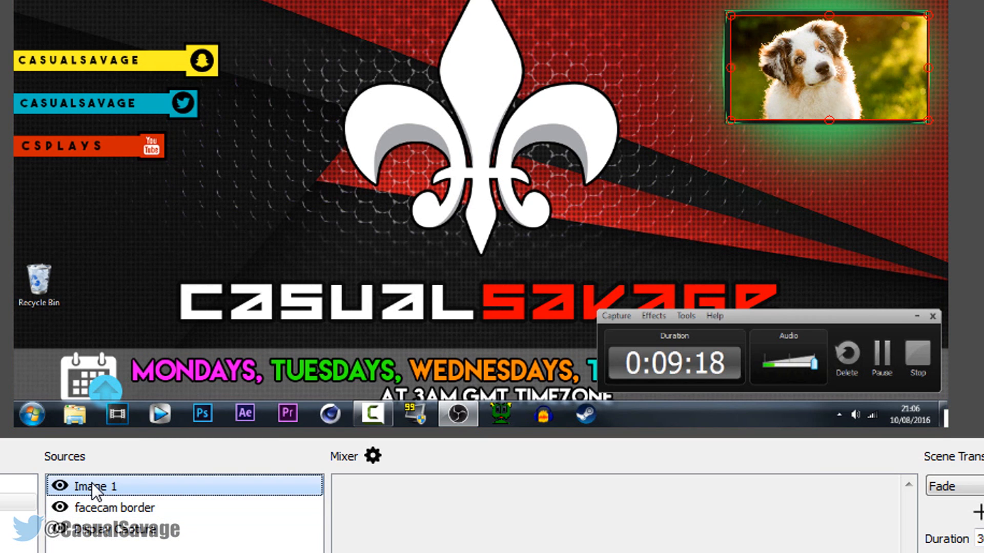
drag(115, 507, 120, 482)
click(949, 45)
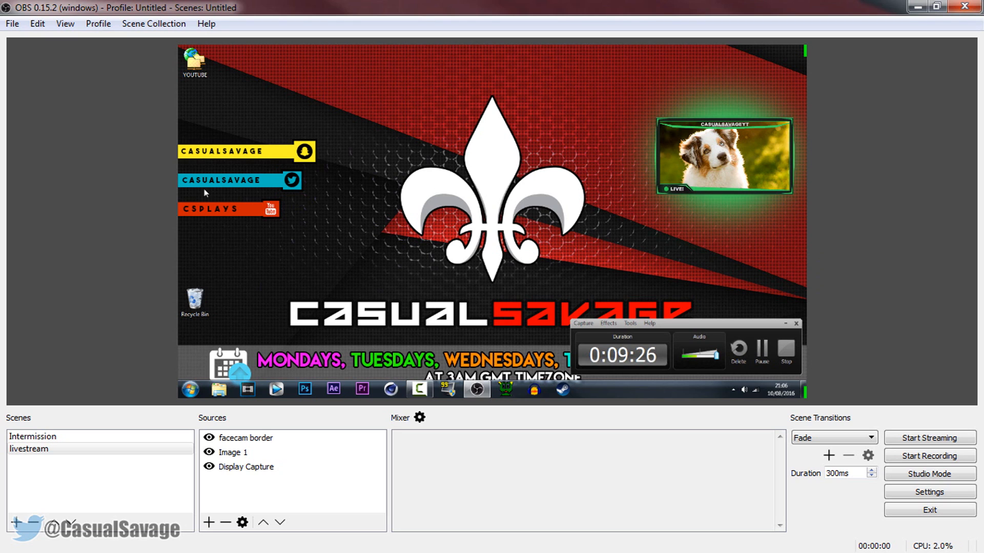
Check the live display capture by opening and closing the Start menu on the captured monitor
key(super)
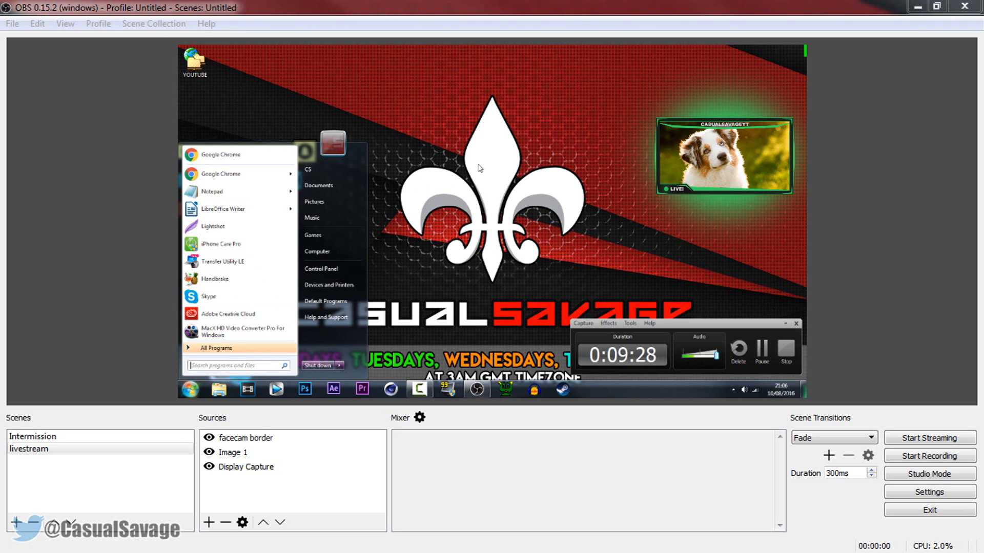
click(479, 165)
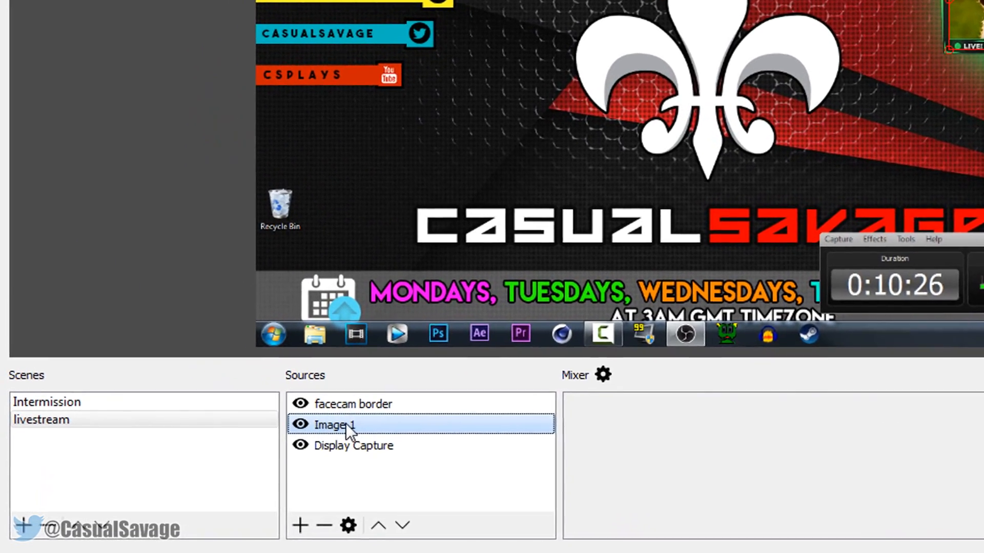
right_click(240, 452)
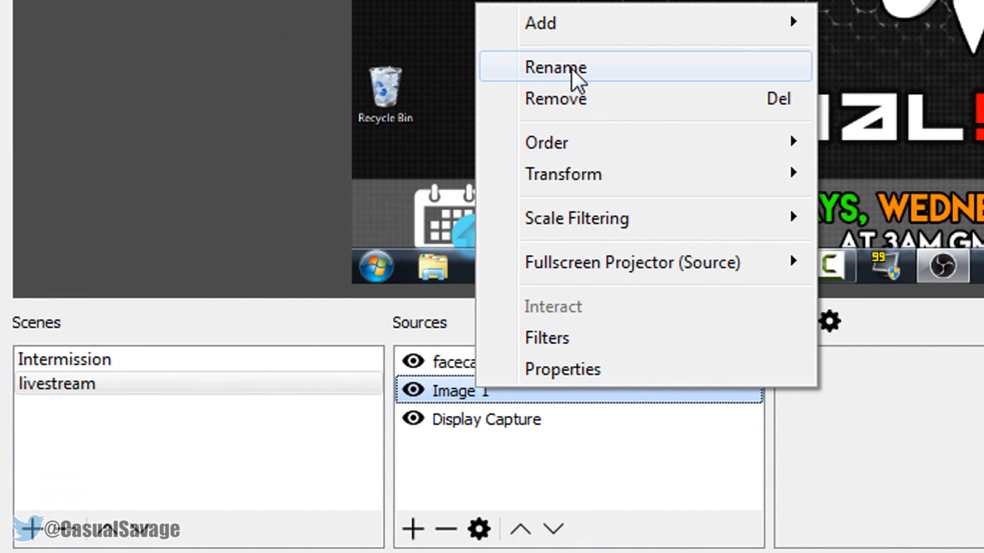
click(492, 129)
key(Return)
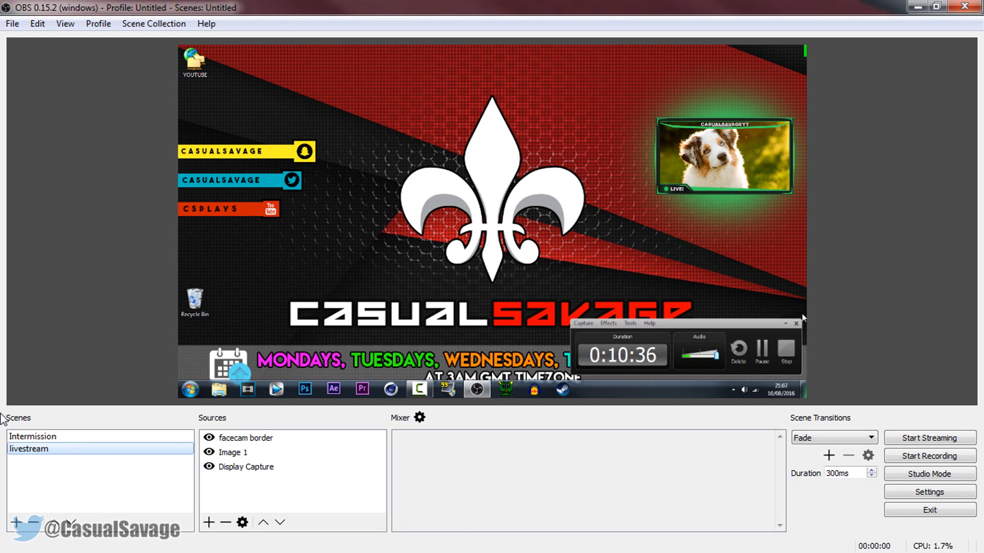
Switch back and forth between the Intermission and livestream scenes to preview the Fade transition
click(45, 438)
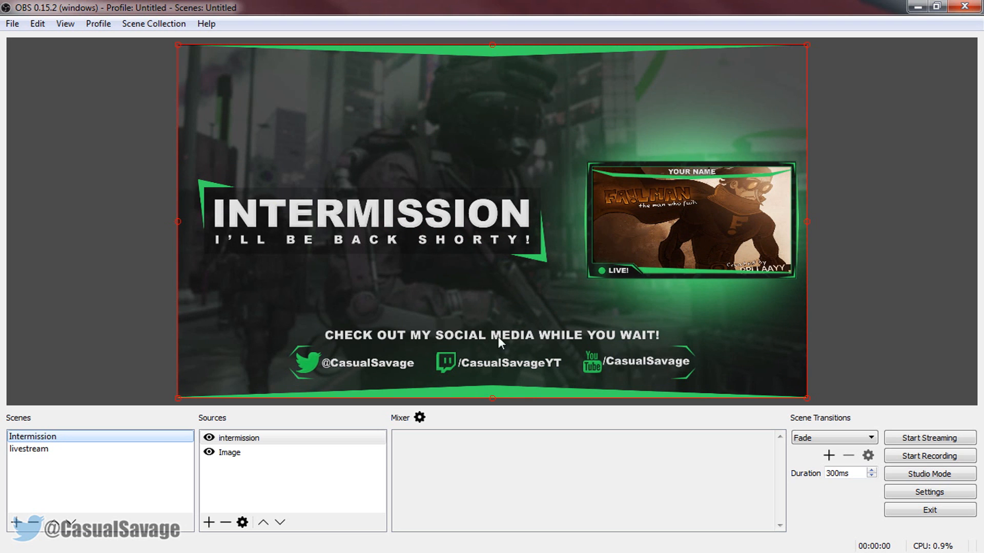
click(71, 448)
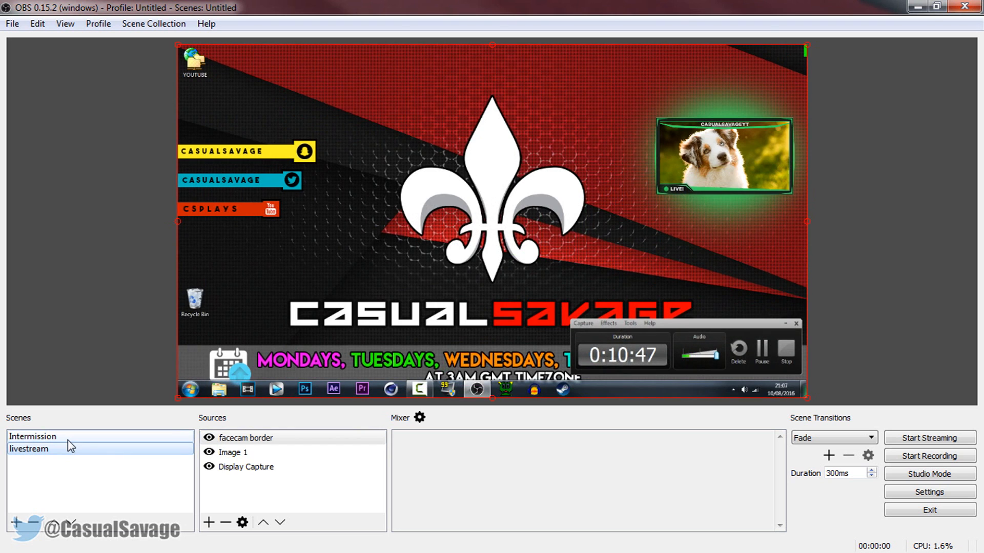
click(68, 439)
click(82, 449)
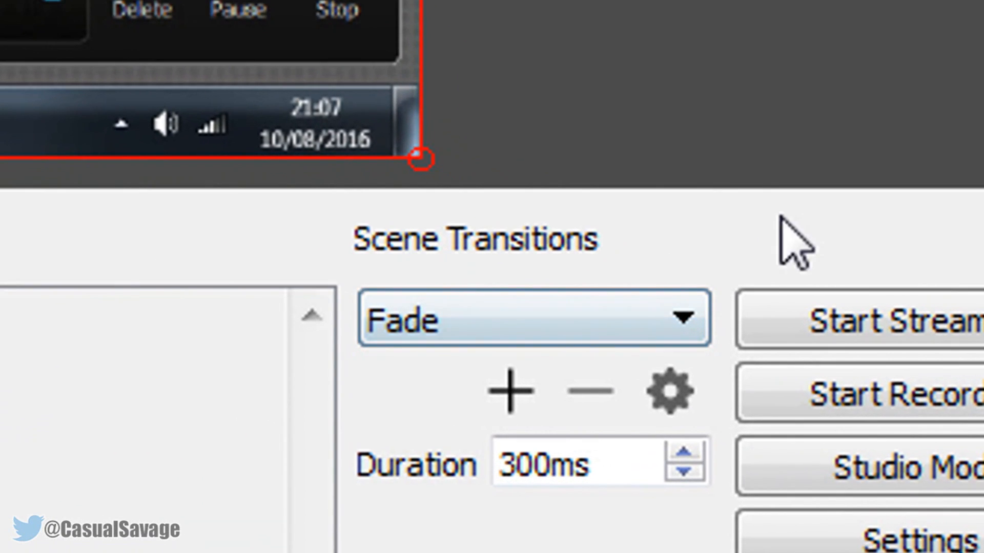
Try the Cut transition by switching between Intermission and livestream, and set the scene transition back to Fade
click(416, 321)
click(458, 365)
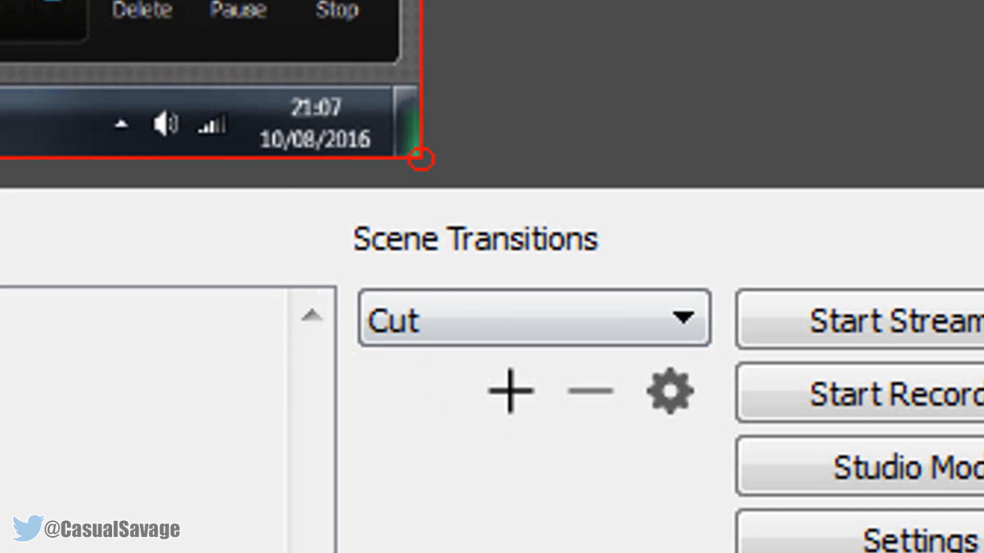
click(95, 440)
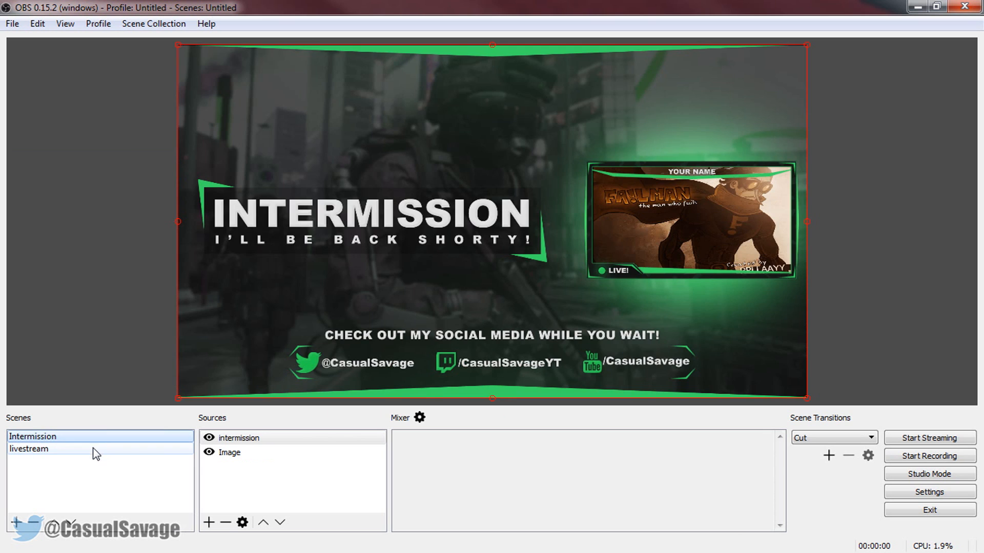
click(94, 449)
click(95, 437)
click(95, 448)
click(843, 437)
click(817, 461)
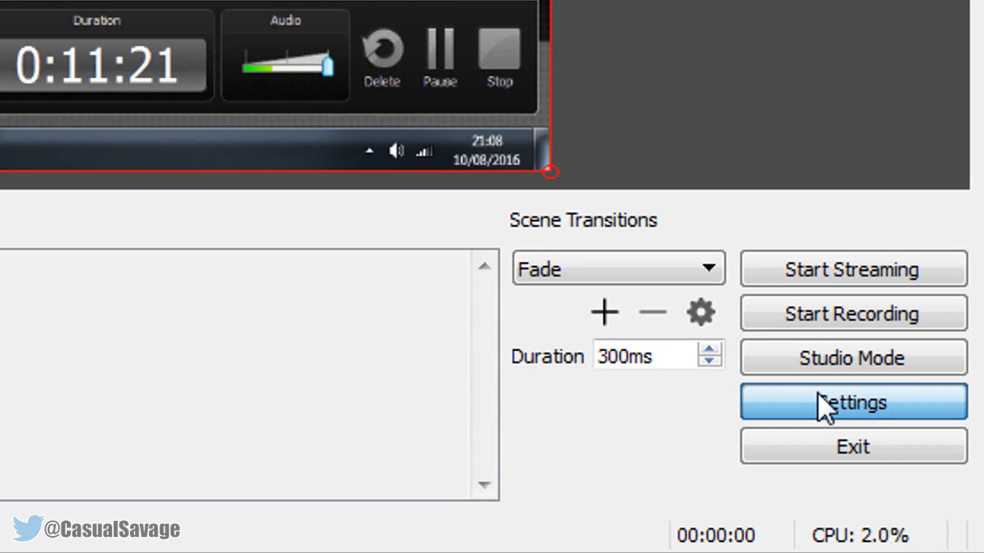
Set the Desktop Audio Device to Default and the Mic/Auxiliary Audio Device to Microphone (6- Rode Podcaster) in the audio settings
click(841, 403)
click(196, 200)
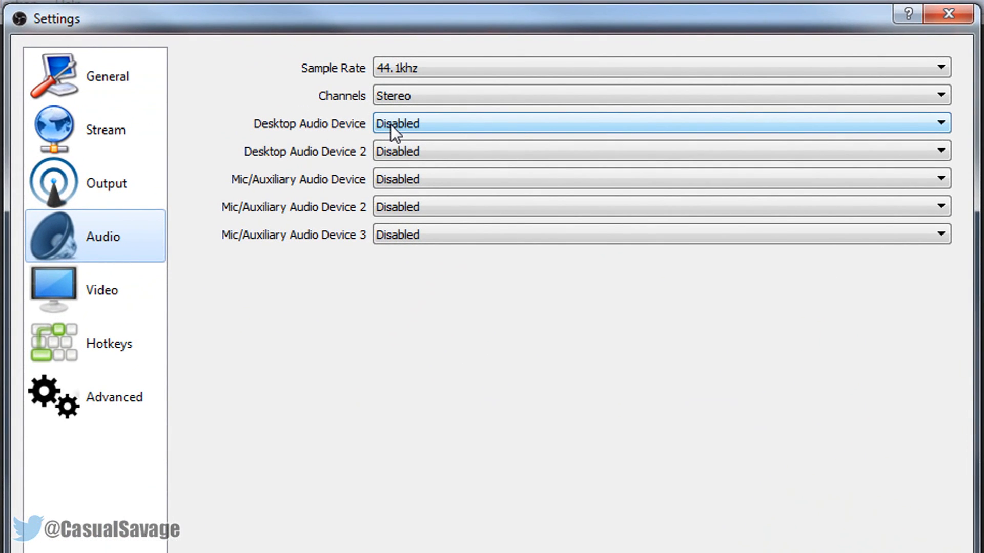
click(407, 113)
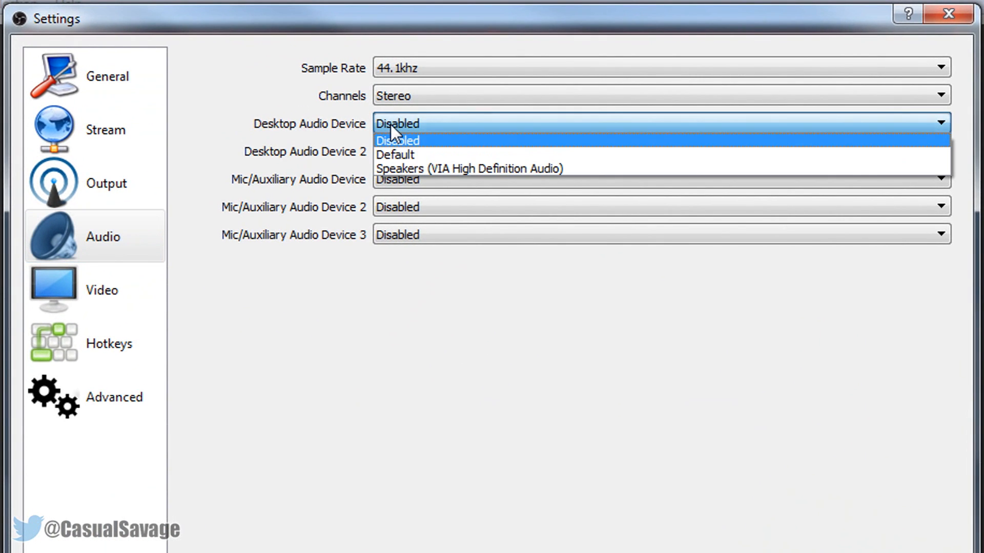
click(400, 155)
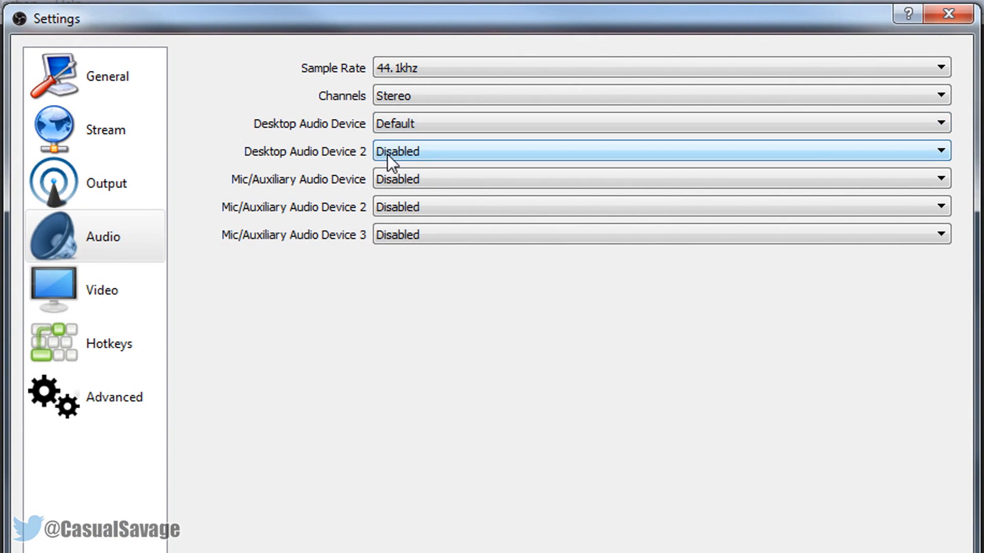
click(401, 182)
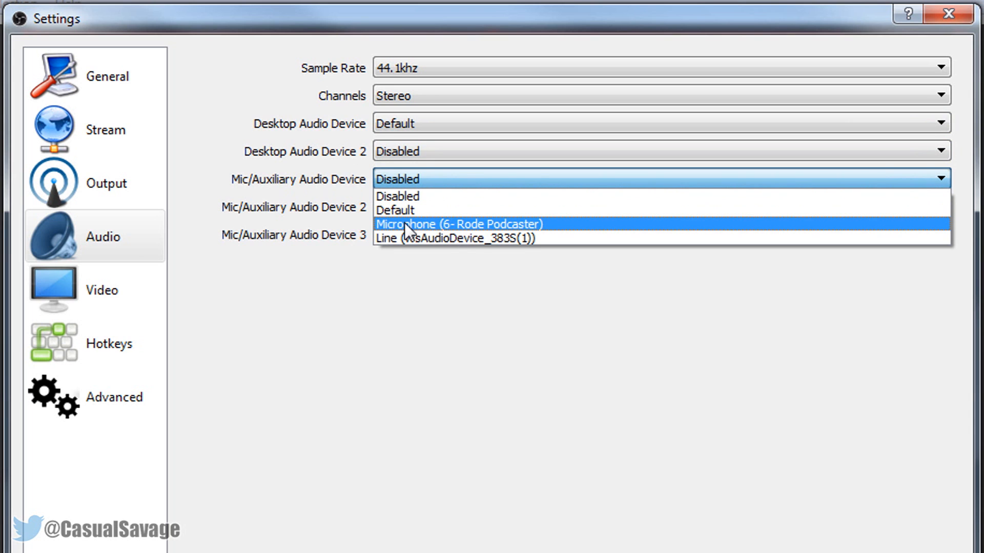
click(420, 224)
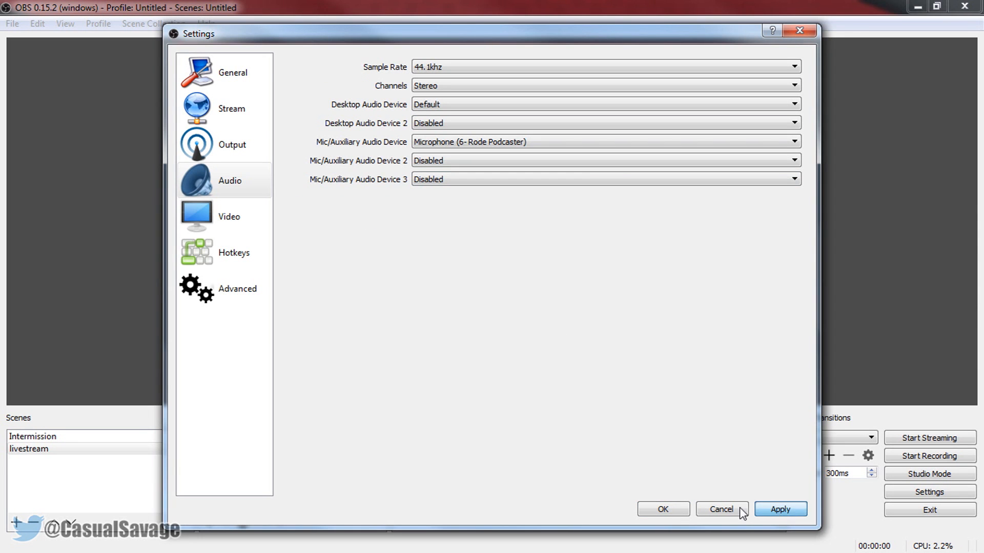
click(663, 510)
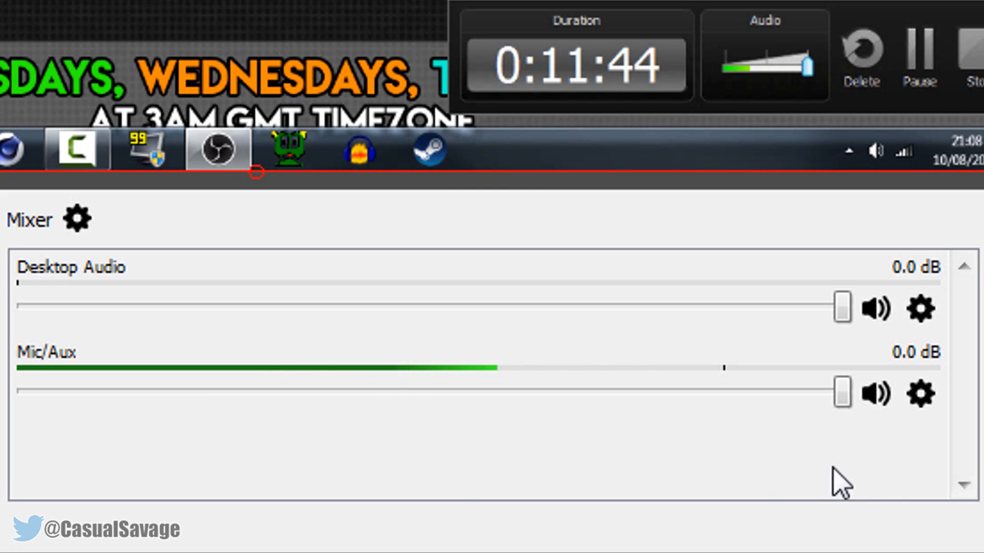
Try the mute controls in the mixer by muting and unmuting Mic/Aux and toggling Desktop Audio
click(877, 397)
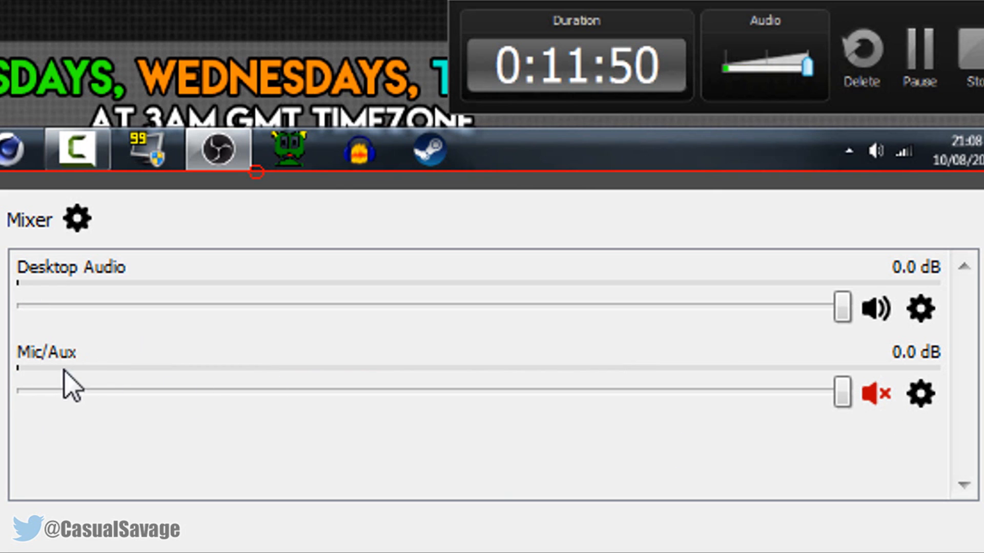
click(877, 397)
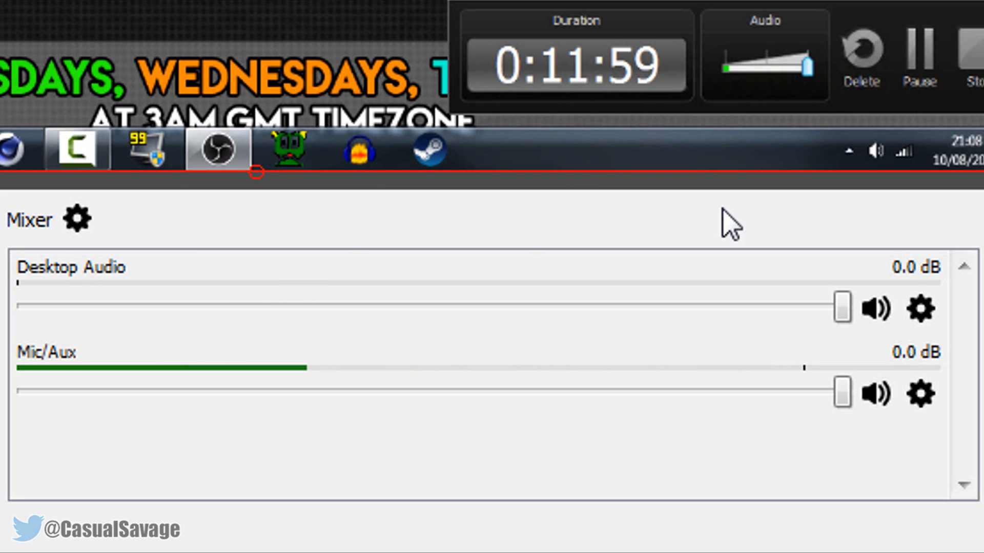
click(877, 311)
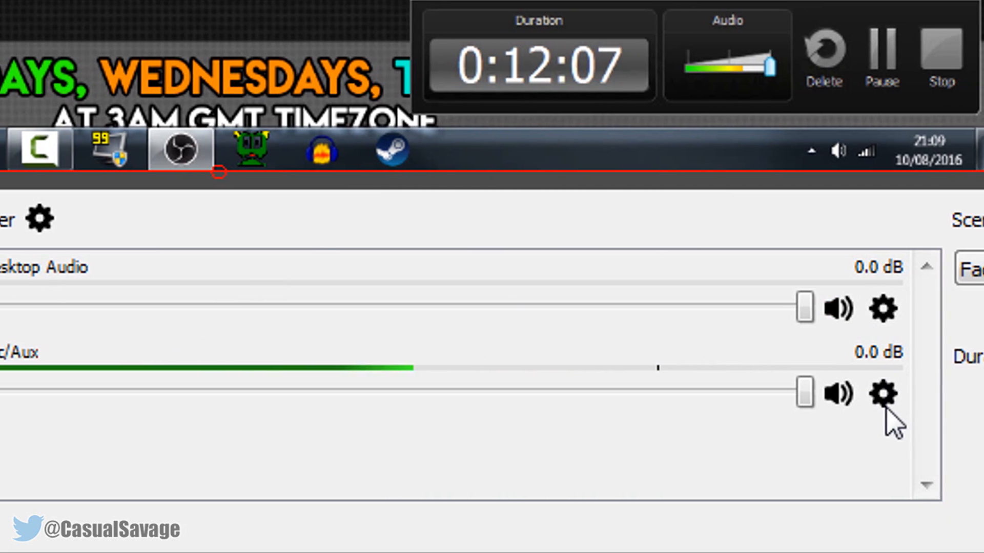
Open the audio filters for Mic/Aux and examine which filter types can be added
click(886, 395)
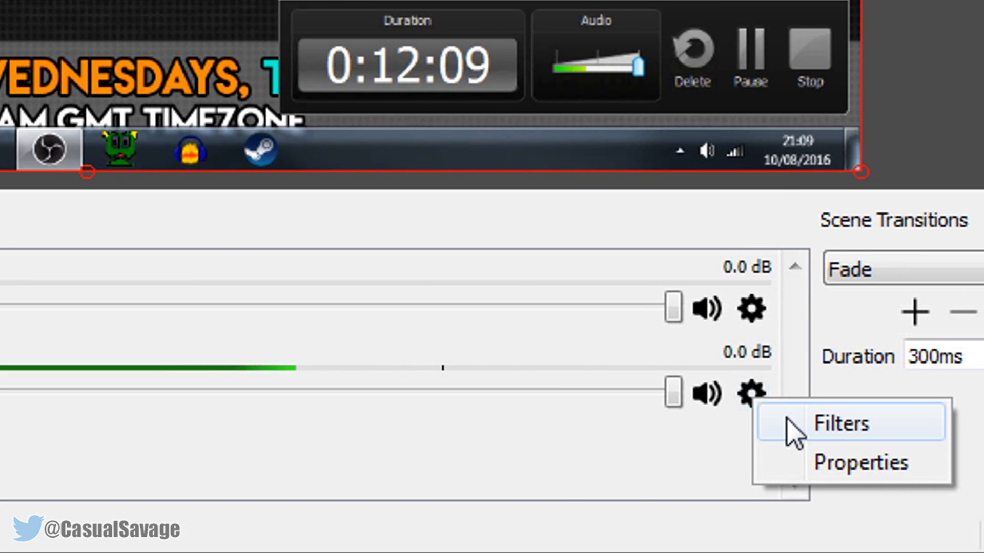
click(794, 433)
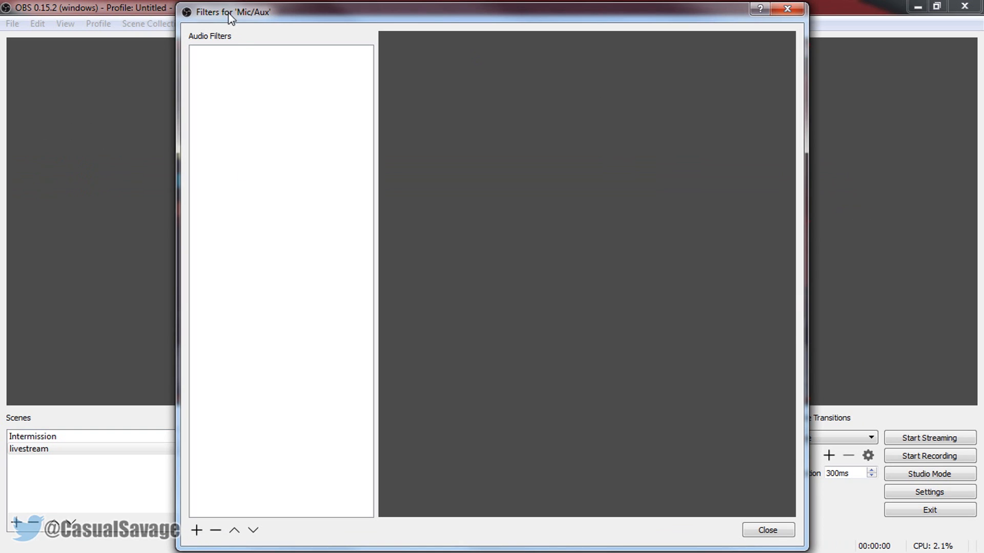
click(197, 530)
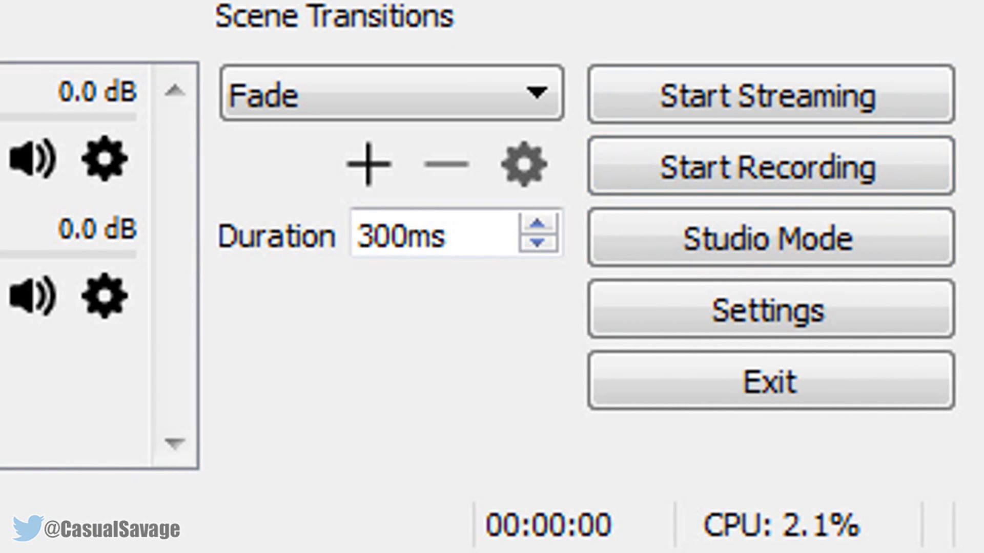
Record a short test clip of the livestream scene, and try to start streaming
click(739, 178)
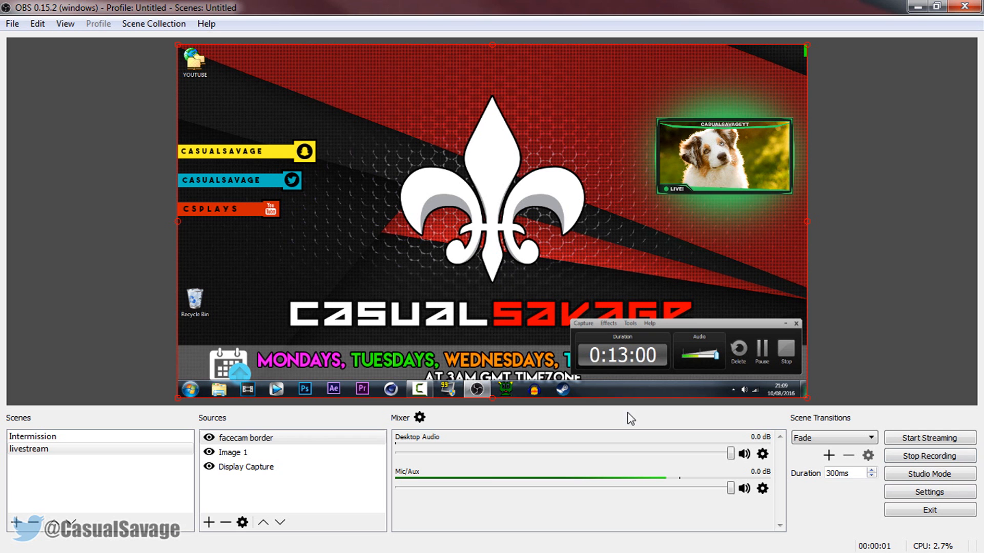
click(928, 461)
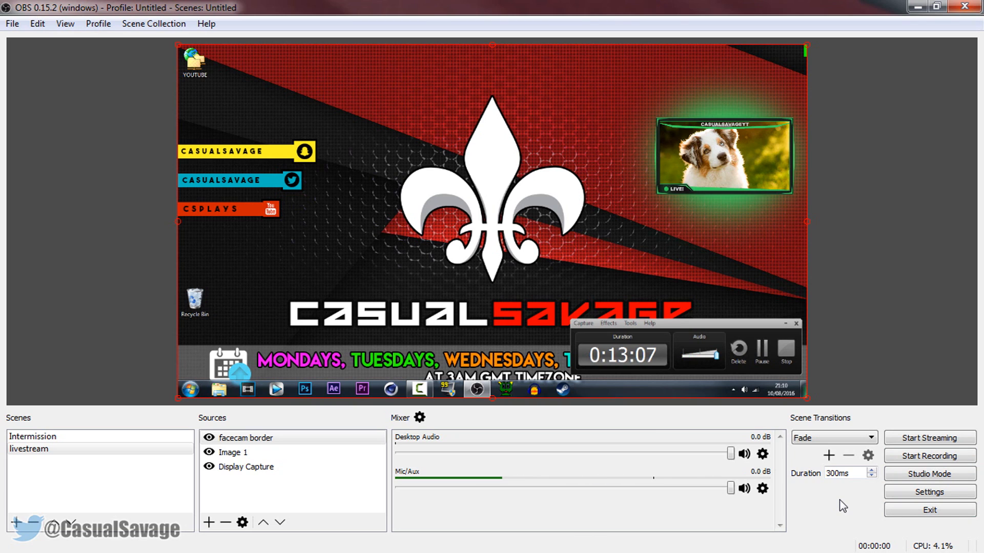
click(920, 437)
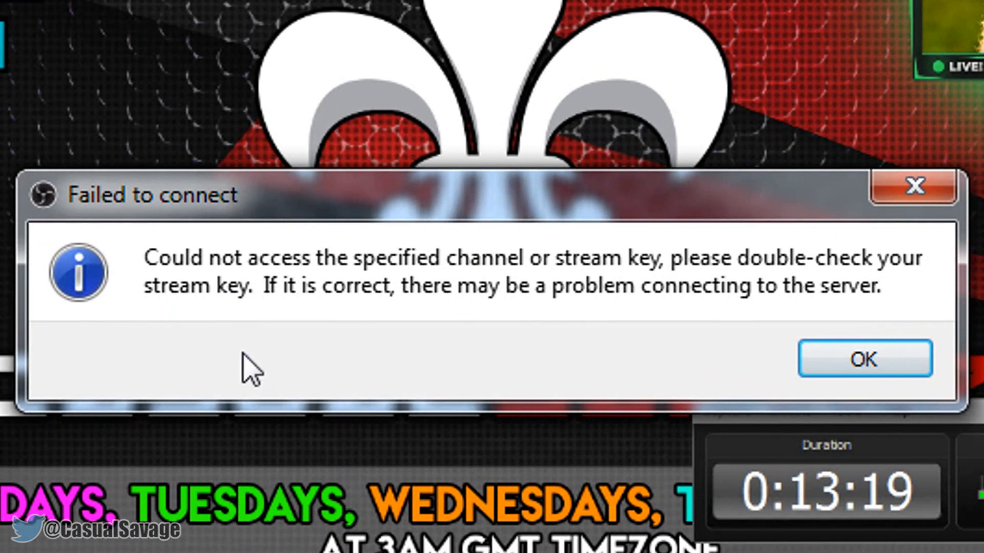
click(840, 360)
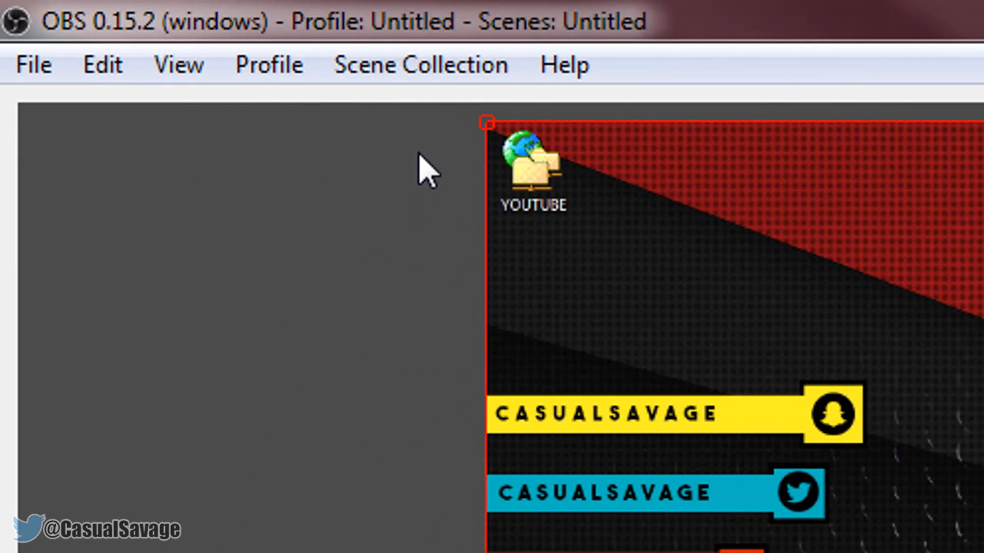
Rename the current scene collection as livestream
click(427, 67)
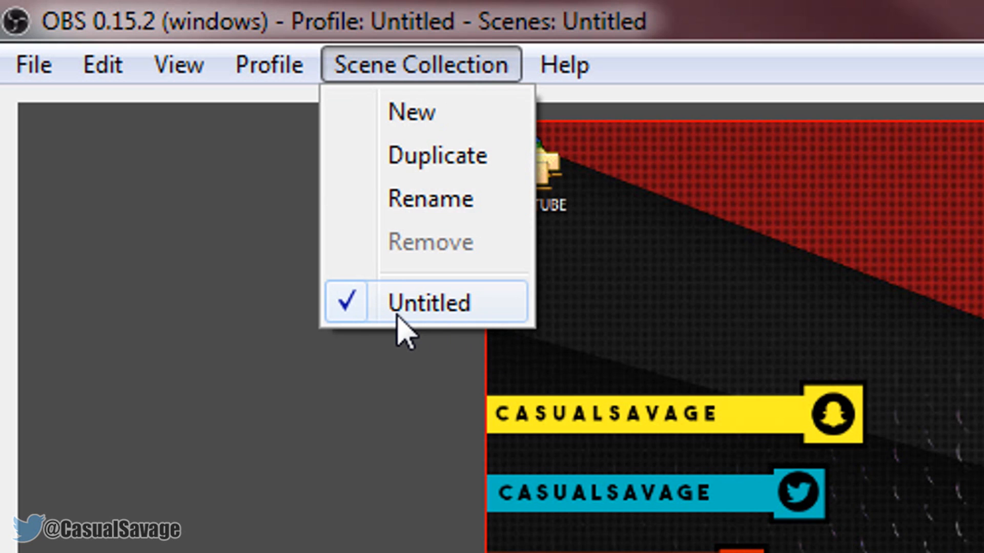
click(461, 199)
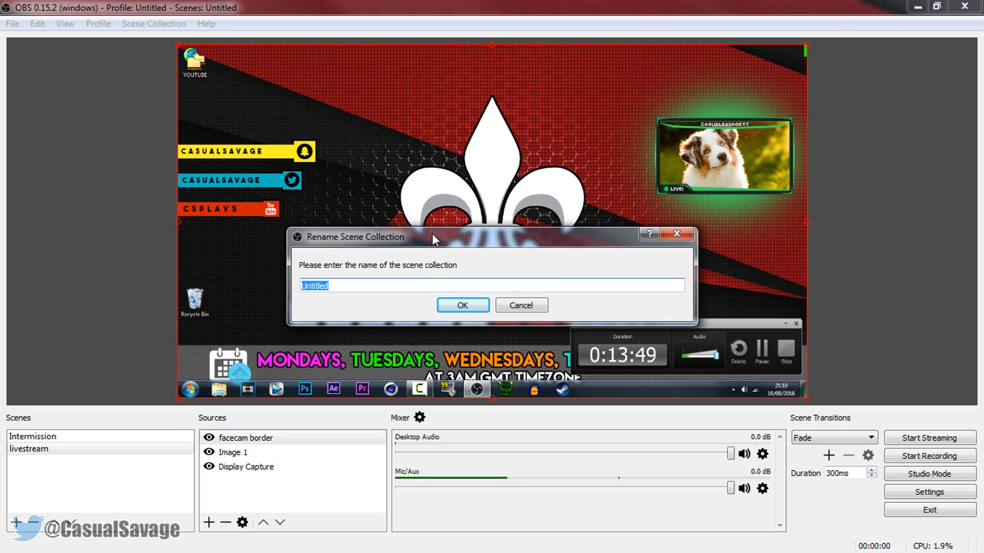
text(live)
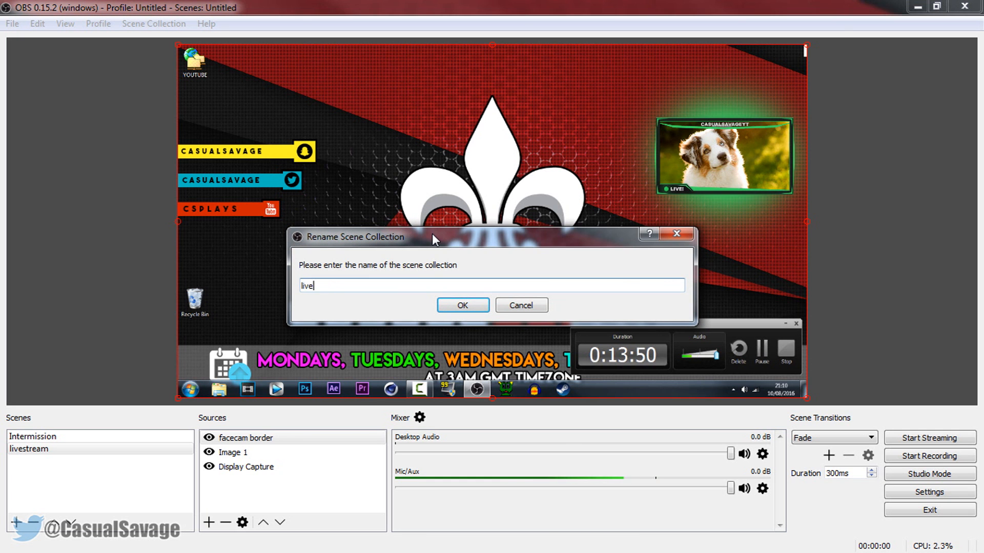
text(stream)
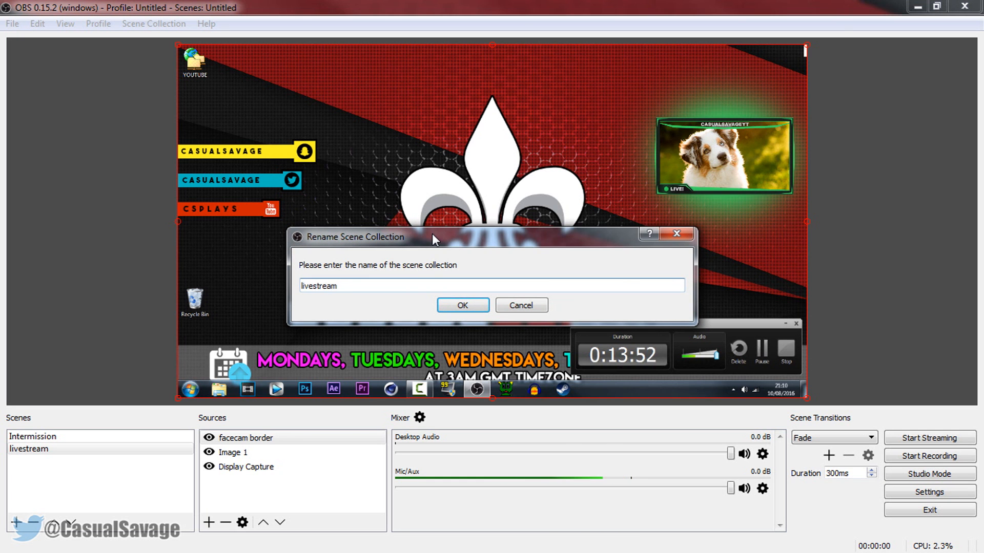
click(475, 309)
Rename the current profile as livestream
click(100, 25)
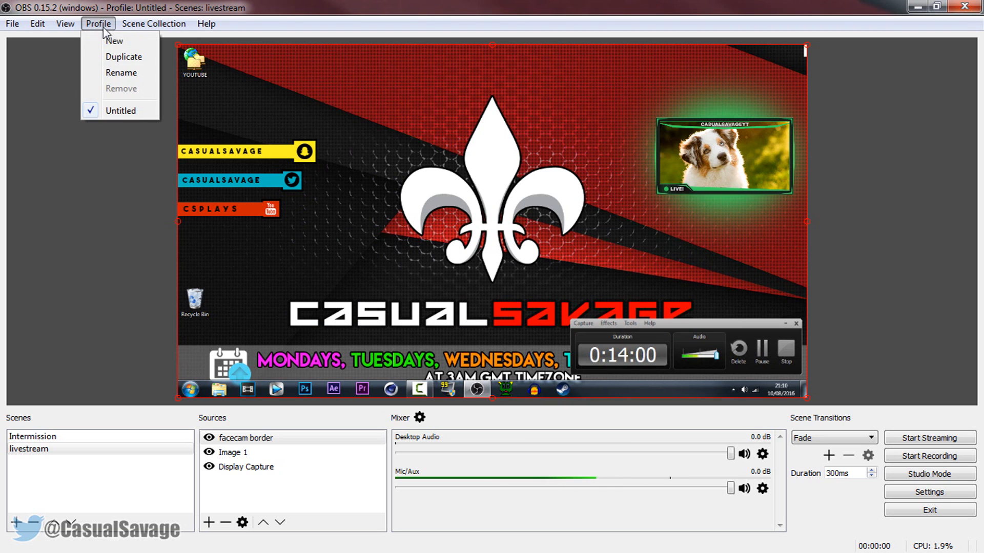
click(121, 72)
text(livestream)
key(Return)
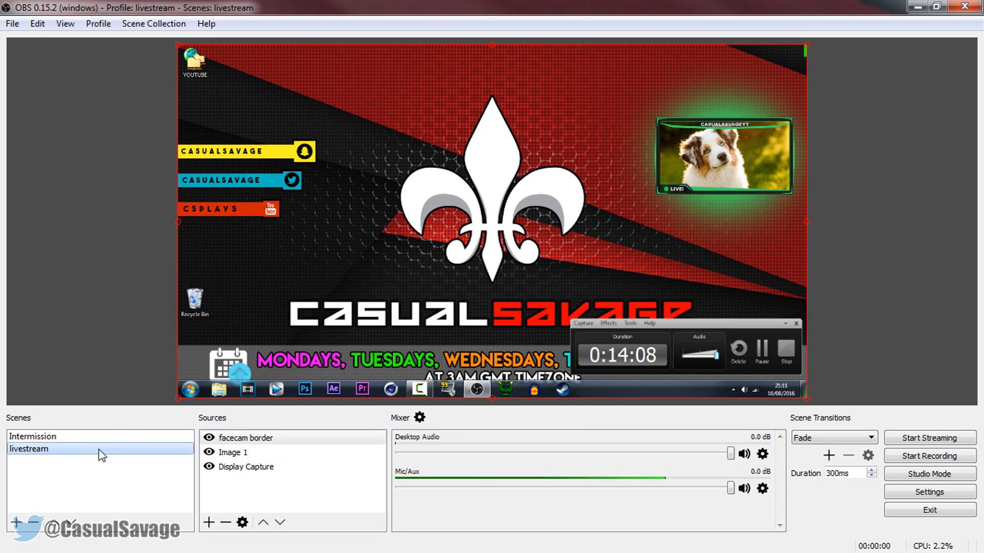
Create a new scene collection named desktop, and switch back to the livestream scene collection
click(59, 471)
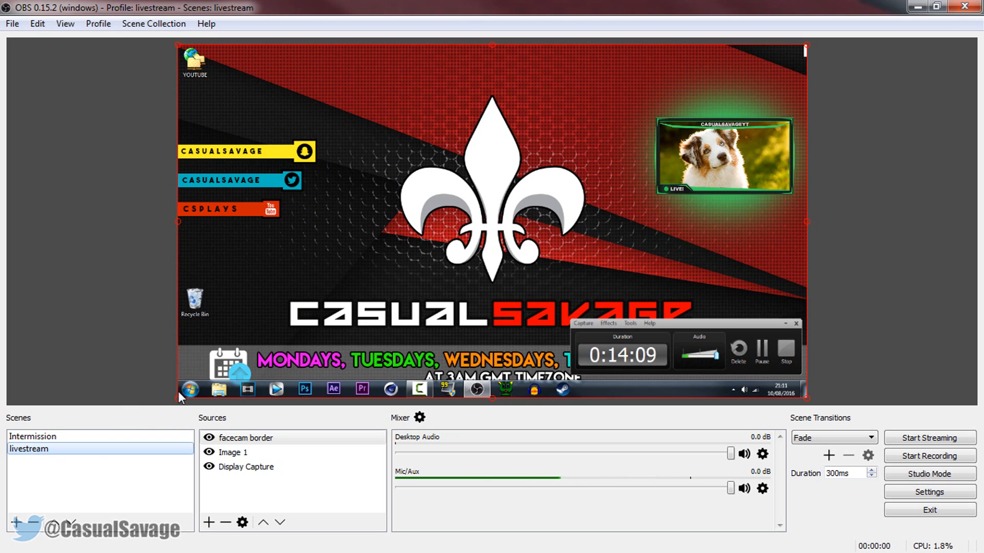
click(153, 24)
click(149, 39)
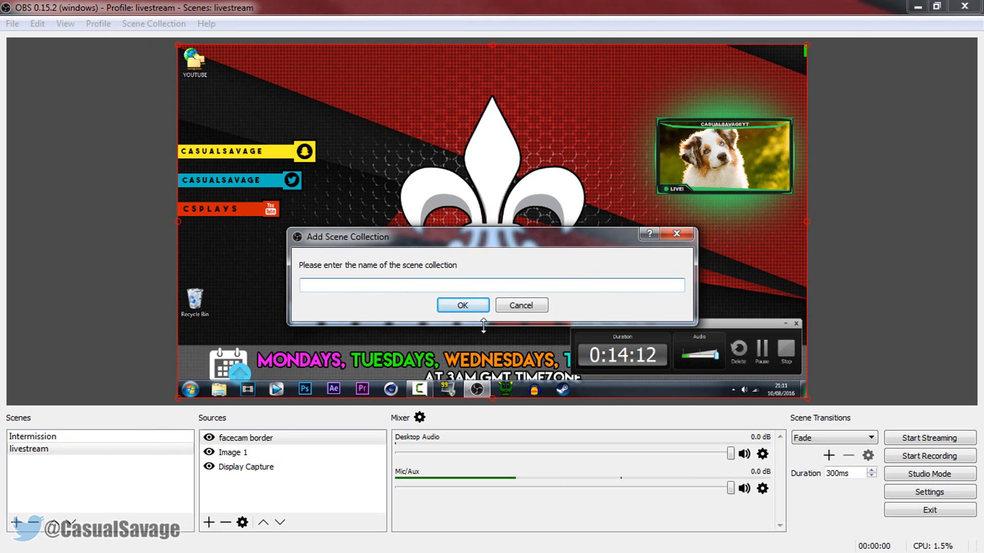
text(desktop)
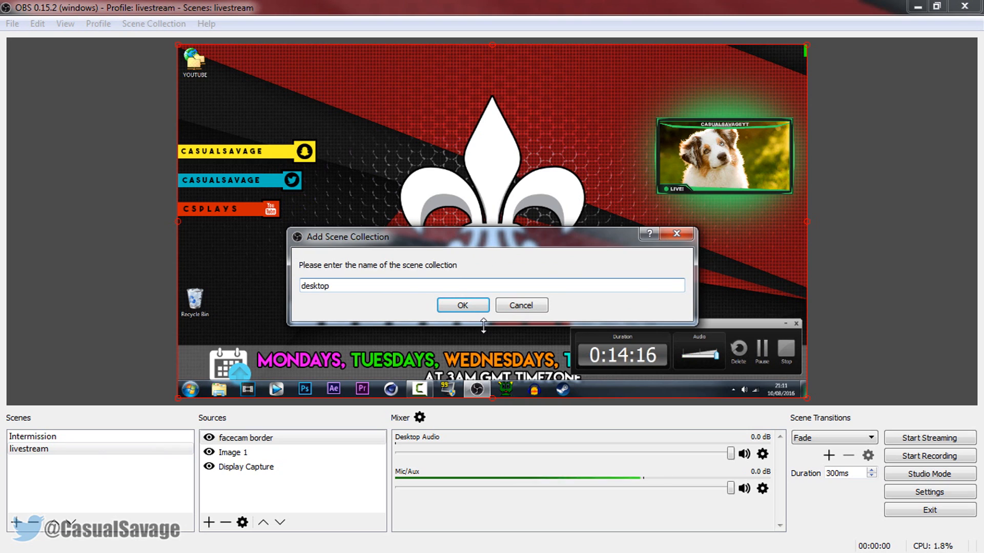
key(Return)
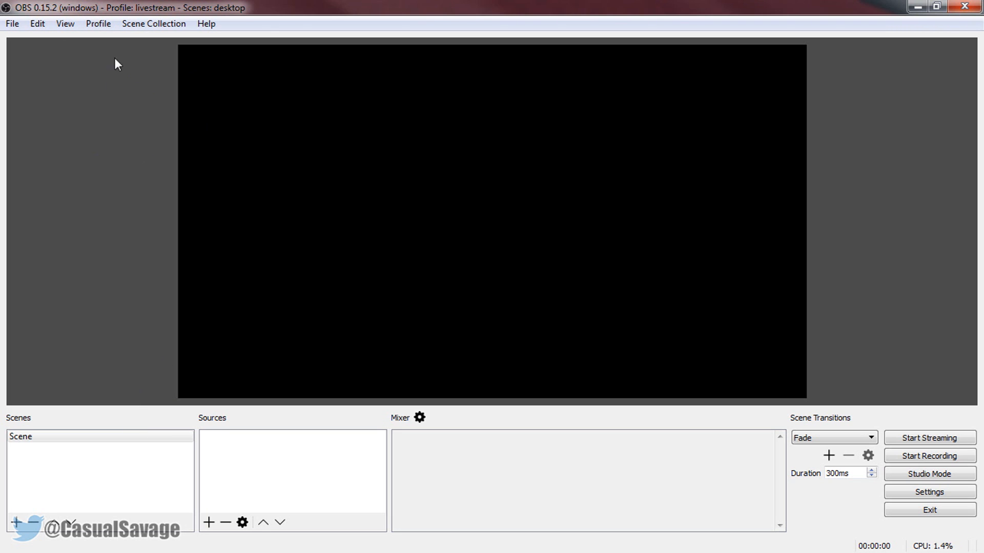
click(153, 26)
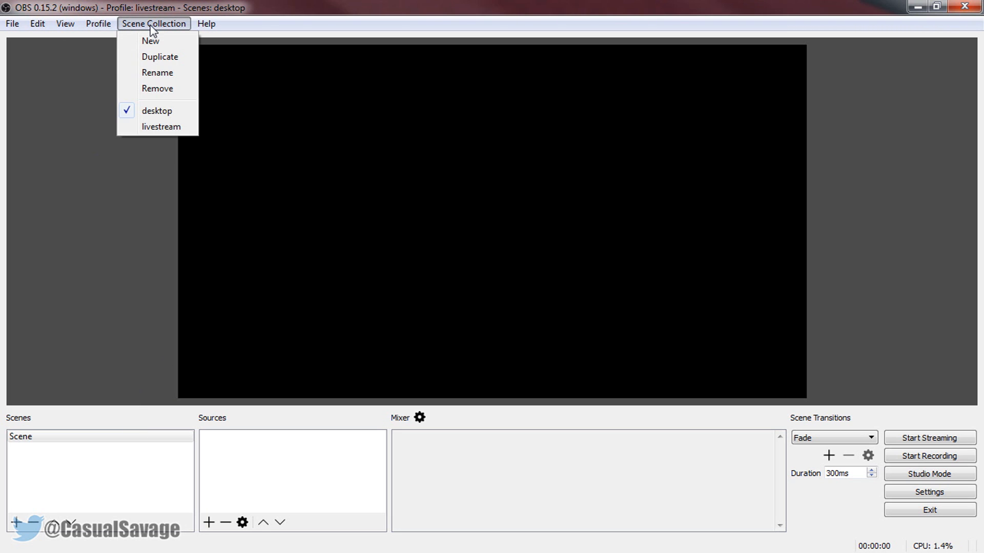
click(158, 128)
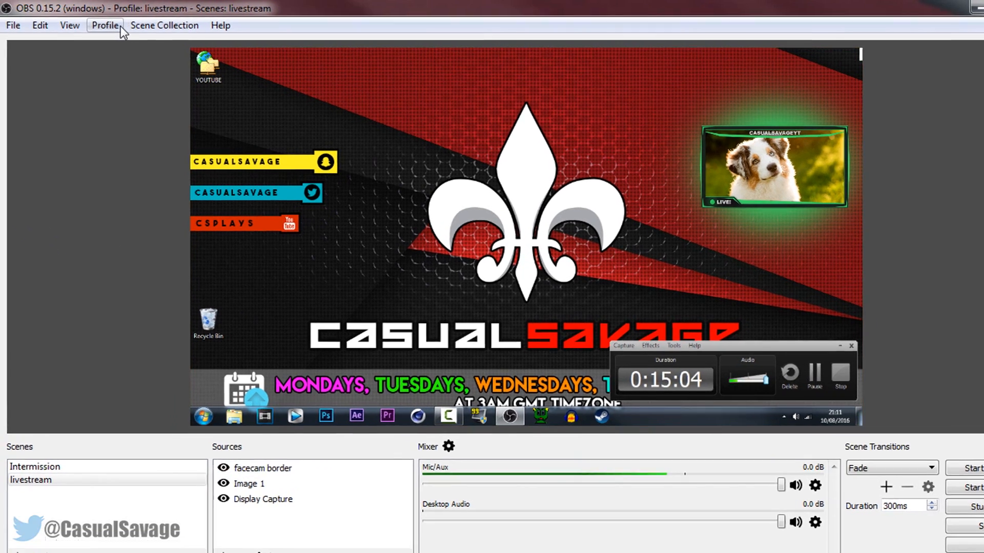
click(105, 24)
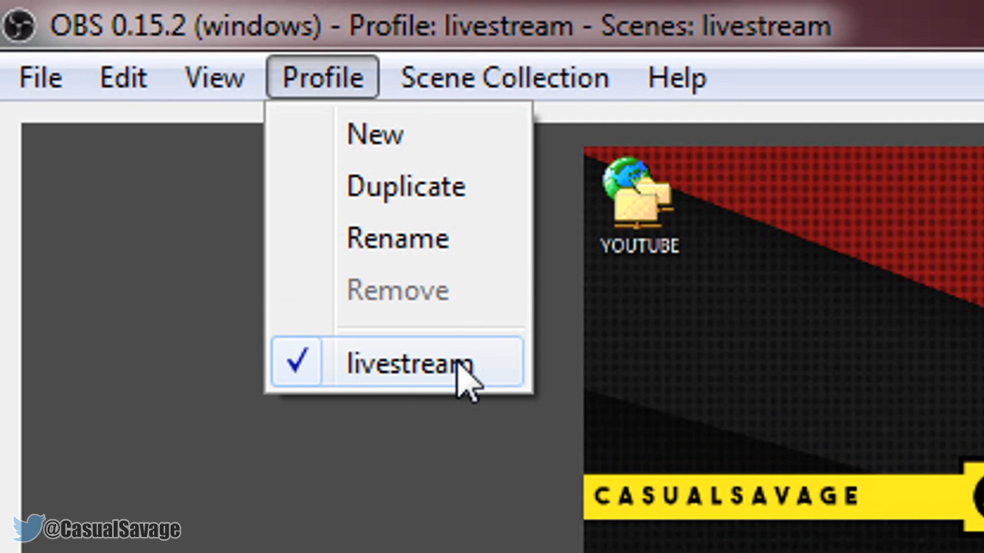
mouse_move(464, 80)
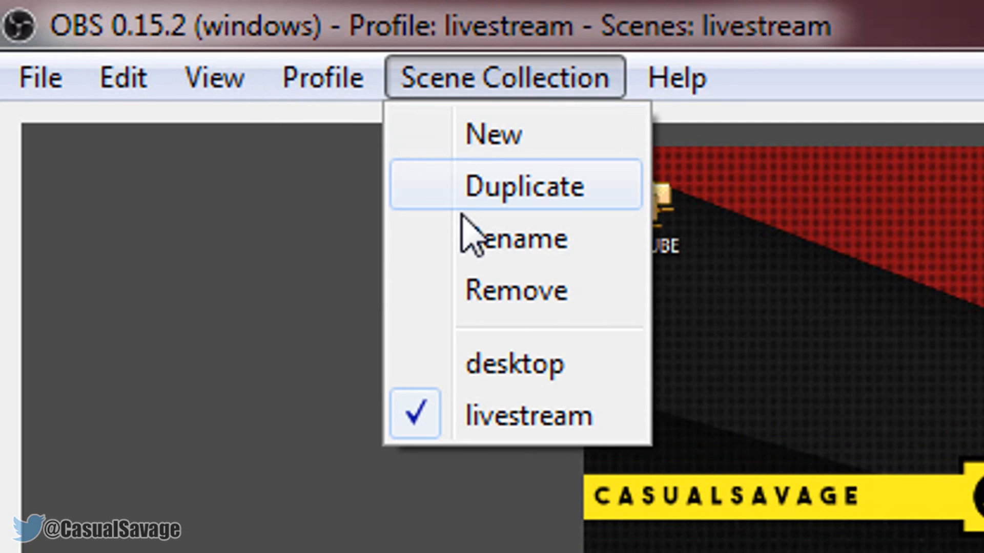
mouse_move(332, 90)
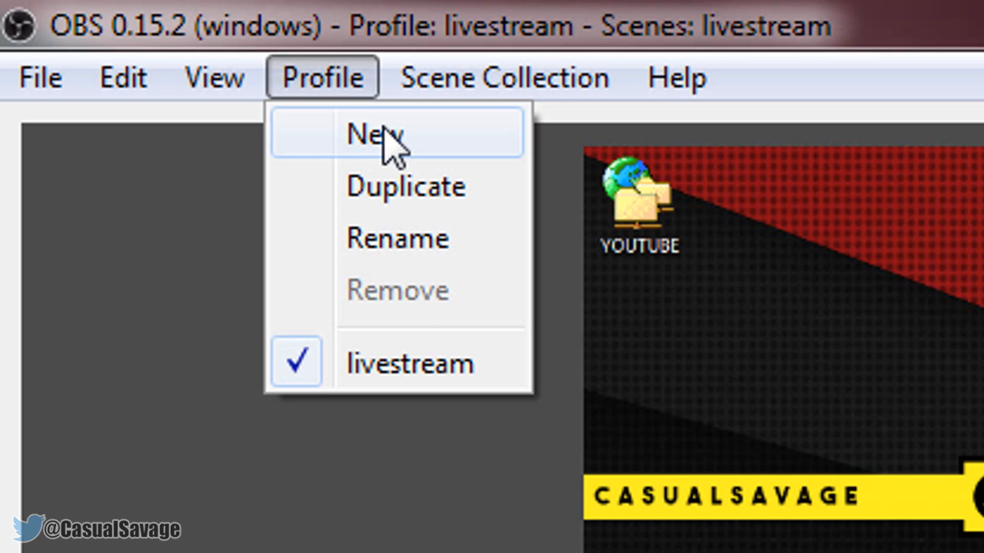
click(168, 203)
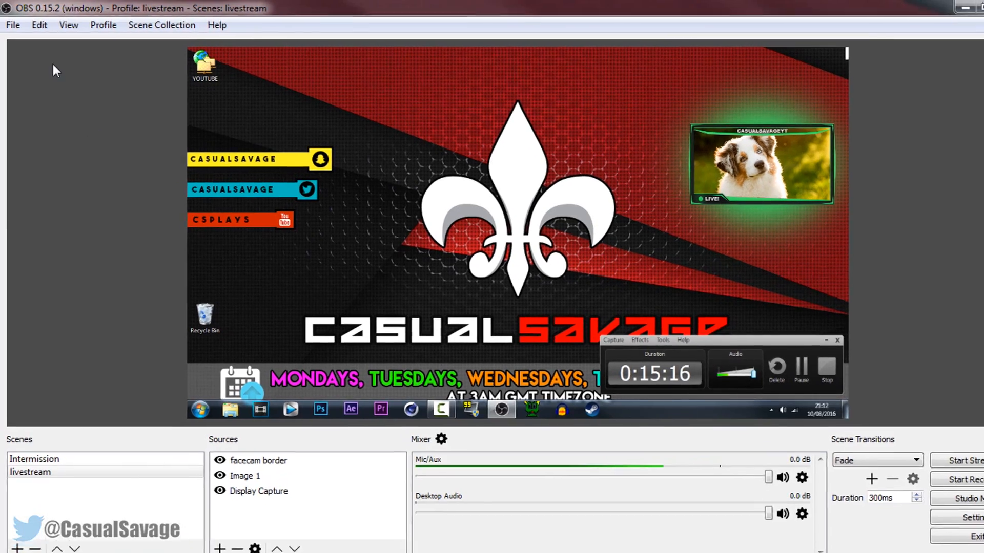
click(47, 90)
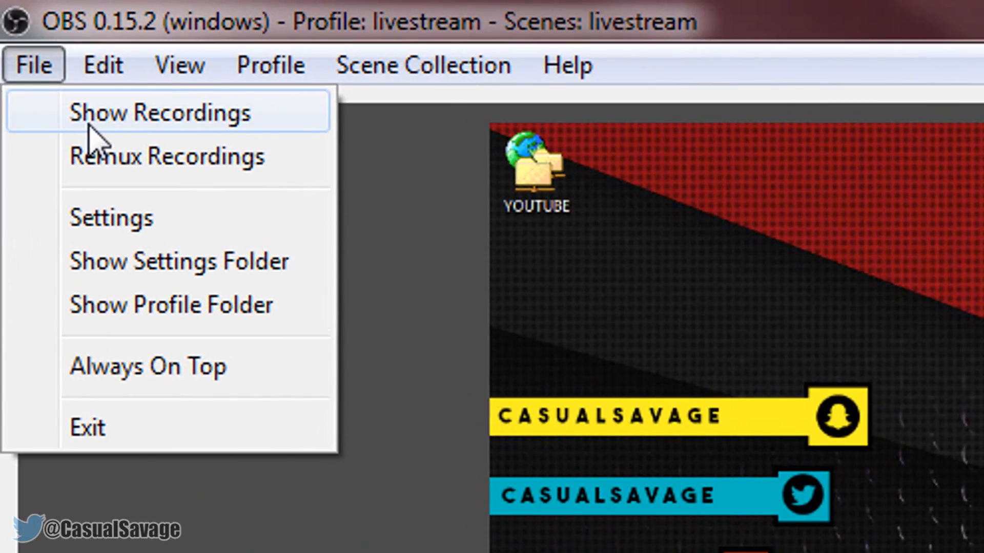
click(134, 117)
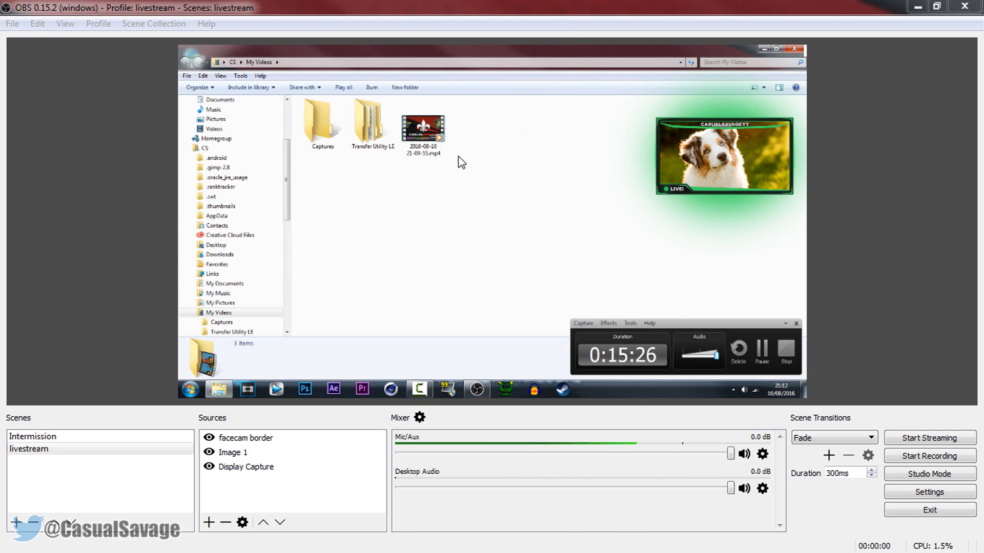
click(447, 129)
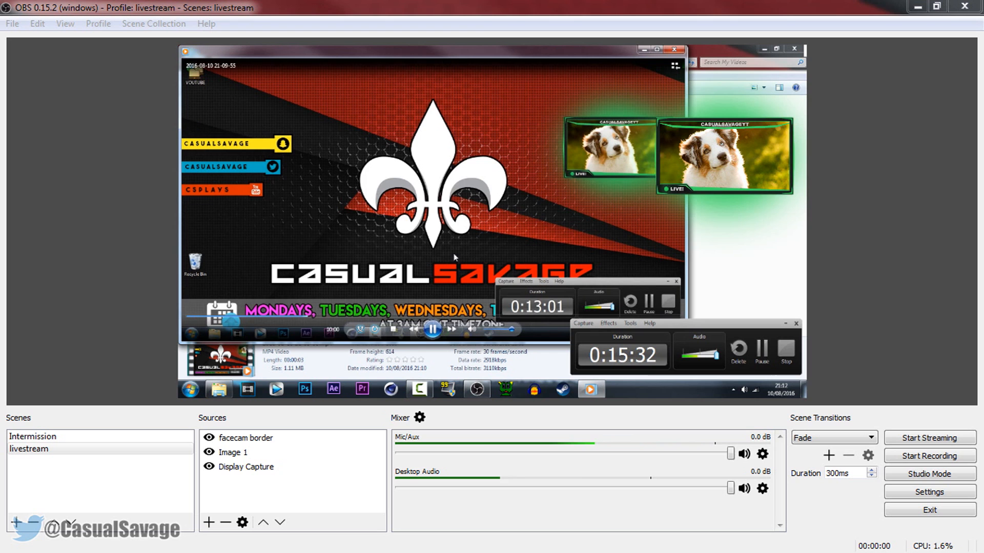
View the test recording in a maximized player, close the player and return to OBS
click(657, 49)
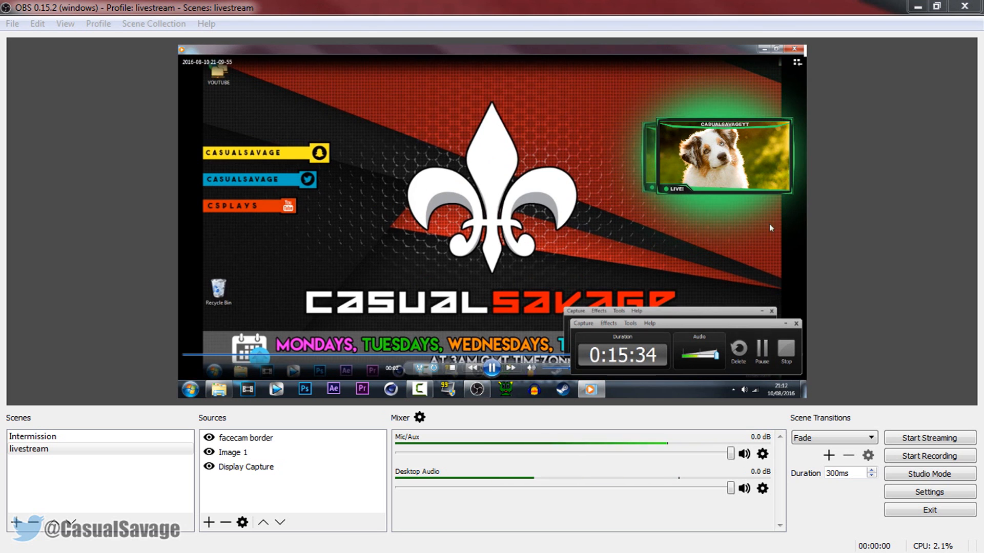
click(792, 49)
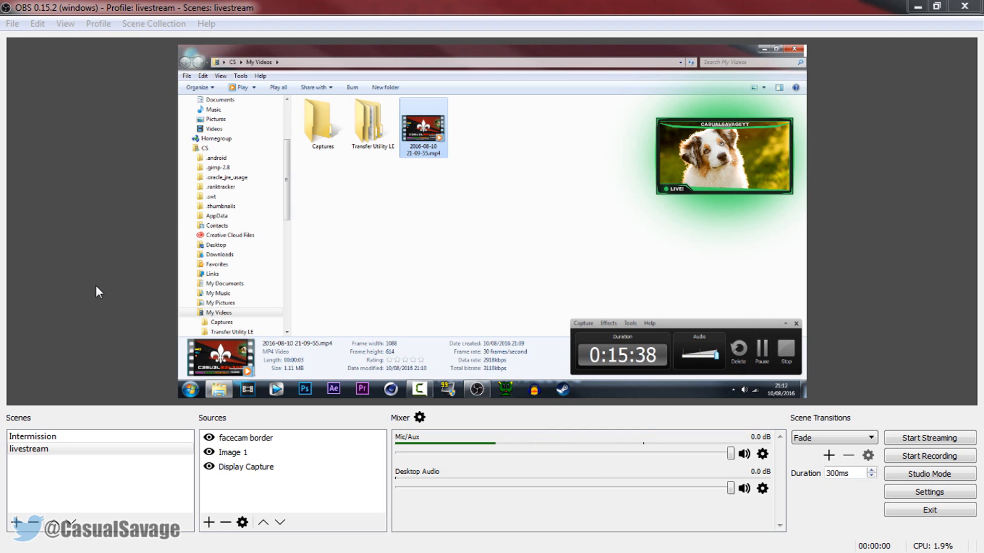
click(96, 286)
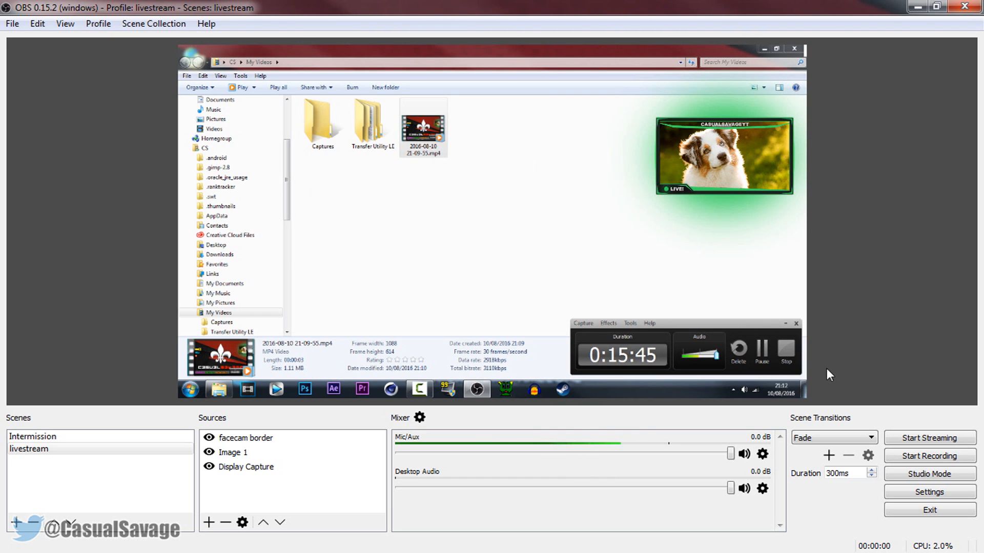
Change the recording path in the output settings to the Desktop folder
click(928, 493)
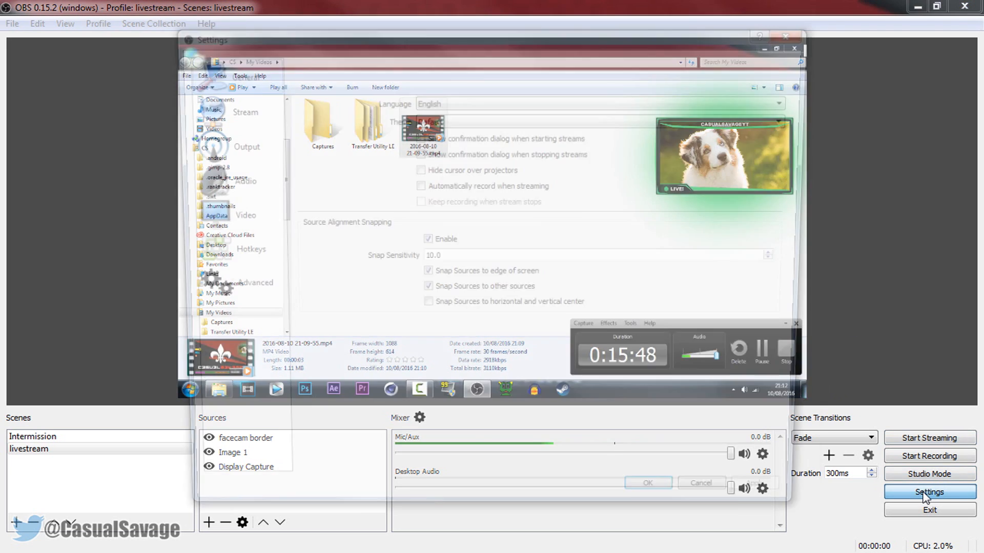
click(220, 150)
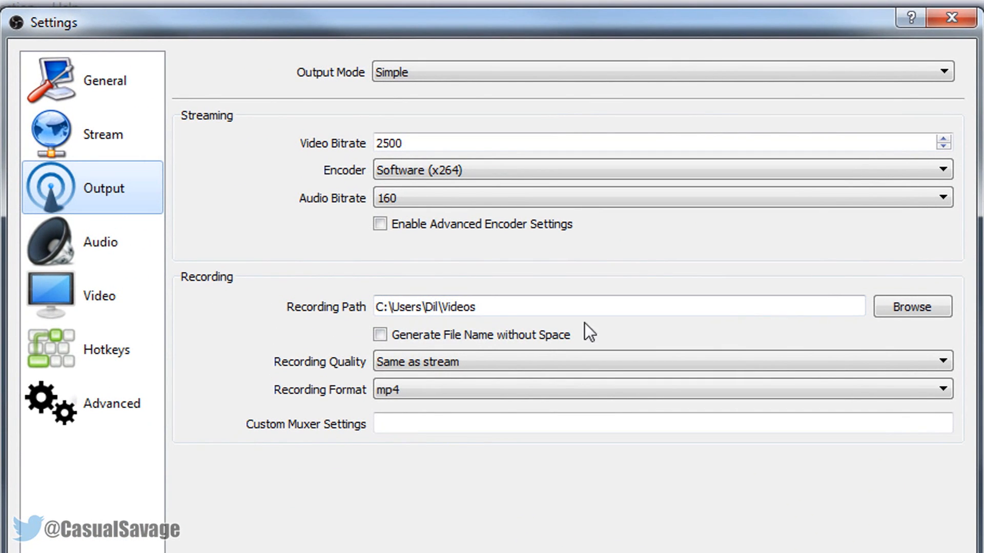
click(942, 311)
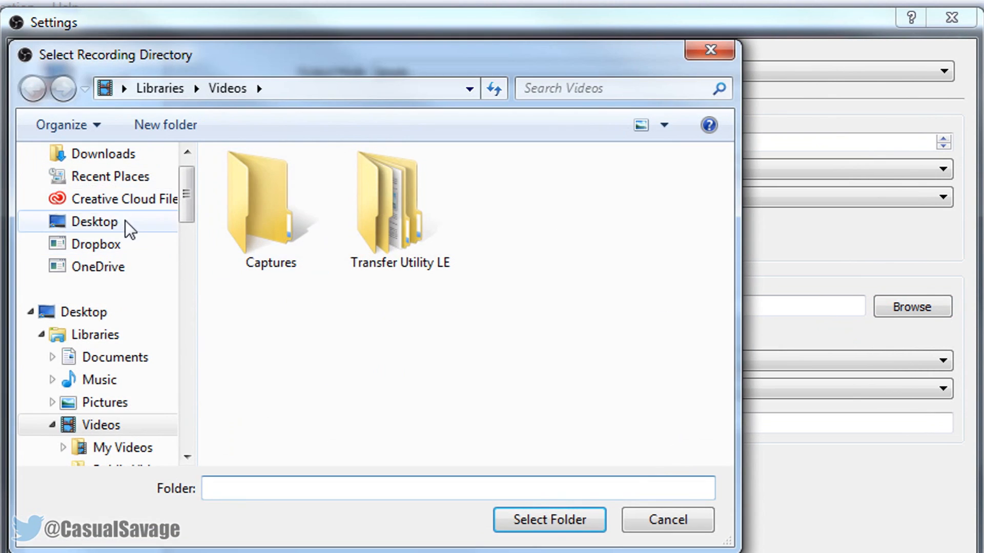
click(126, 222)
click(572, 531)
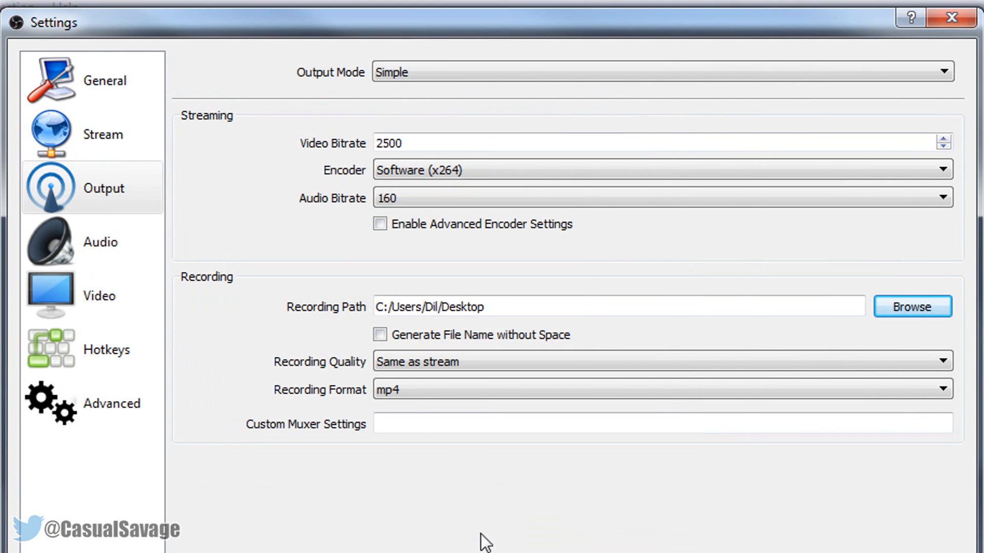
Choose mp4 as the recording format and save the settings
click(403, 395)
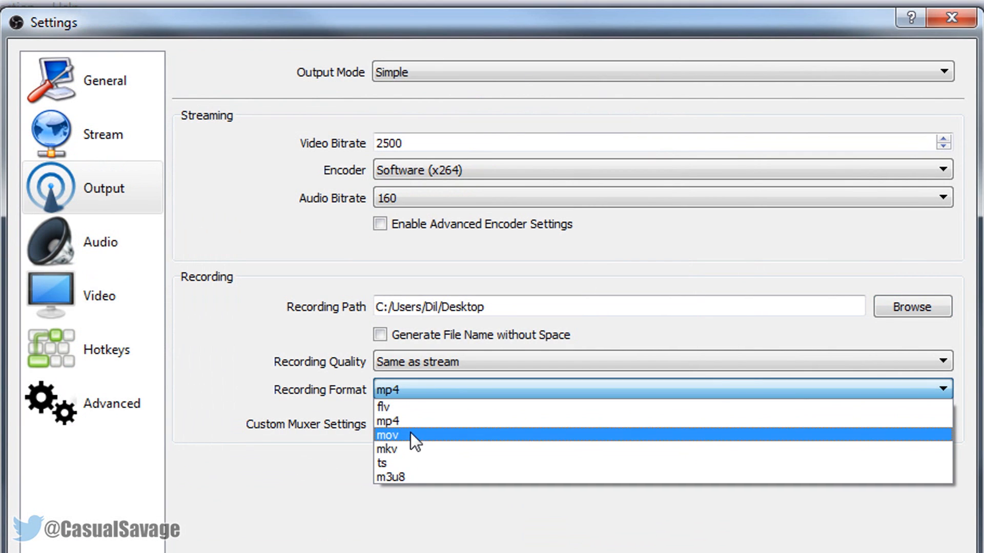
click(404, 423)
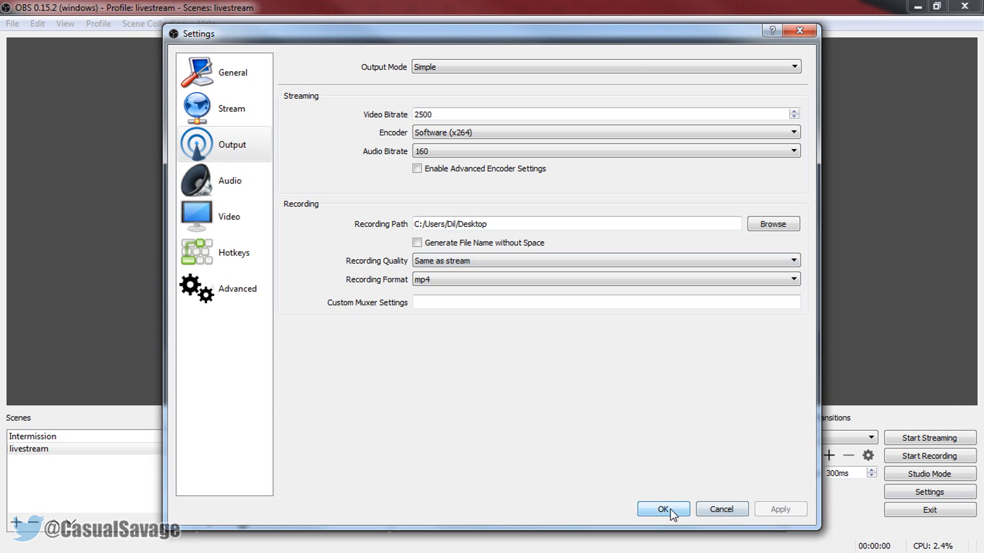
click(665, 509)
Record a test clip of about 5 seconds, closing the My Videos folder window while it records
click(945, 457)
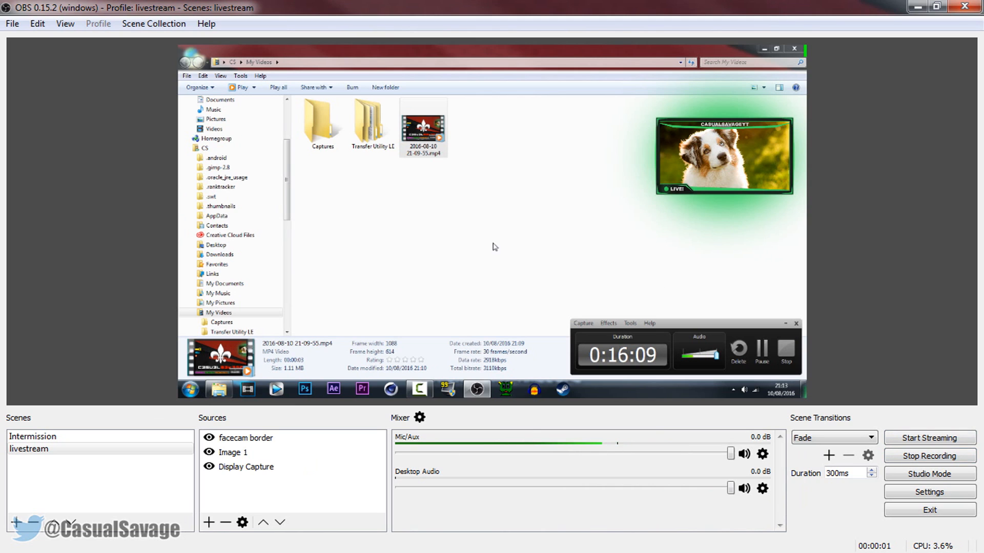
click(792, 50)
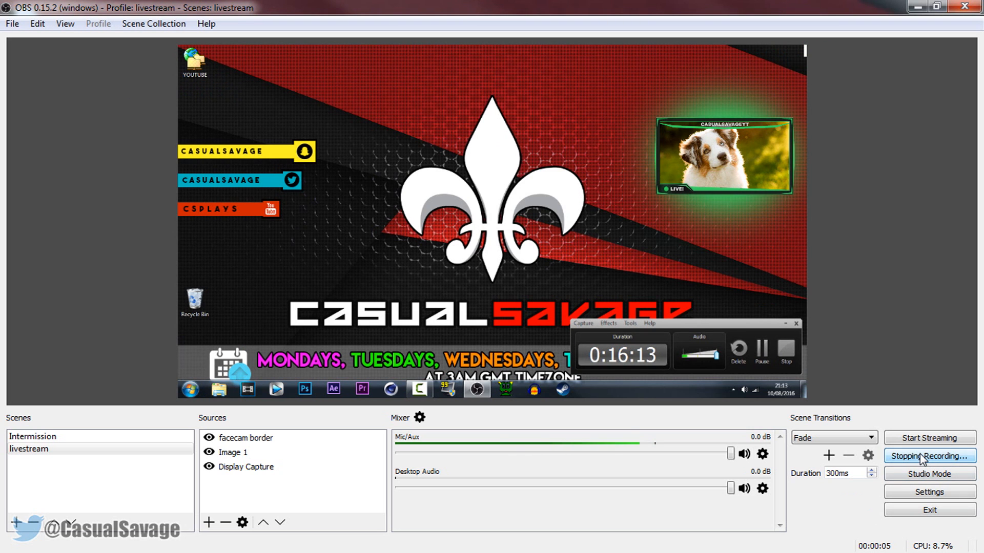
click(926, 459)
click(15, 25)
click(45, 41)
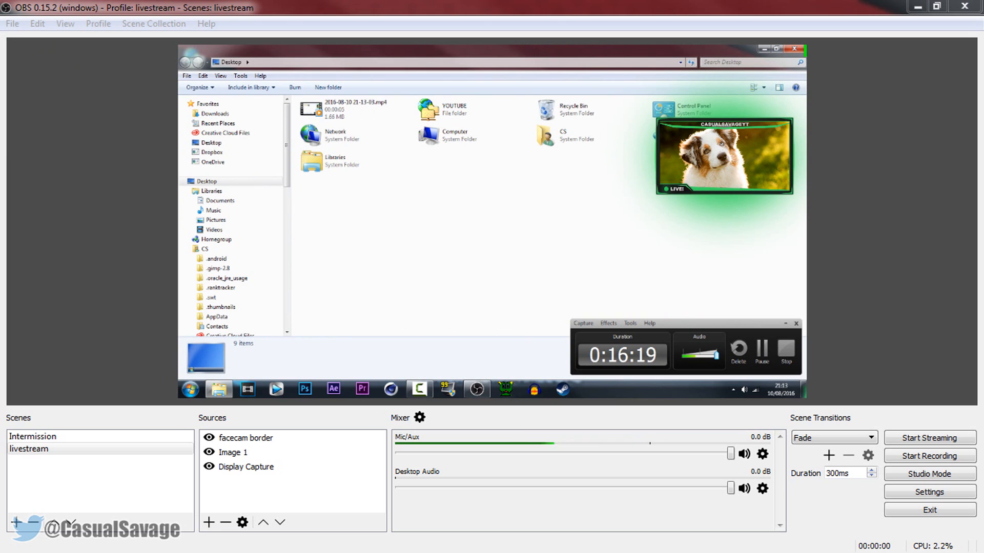
double_click(354, 109)
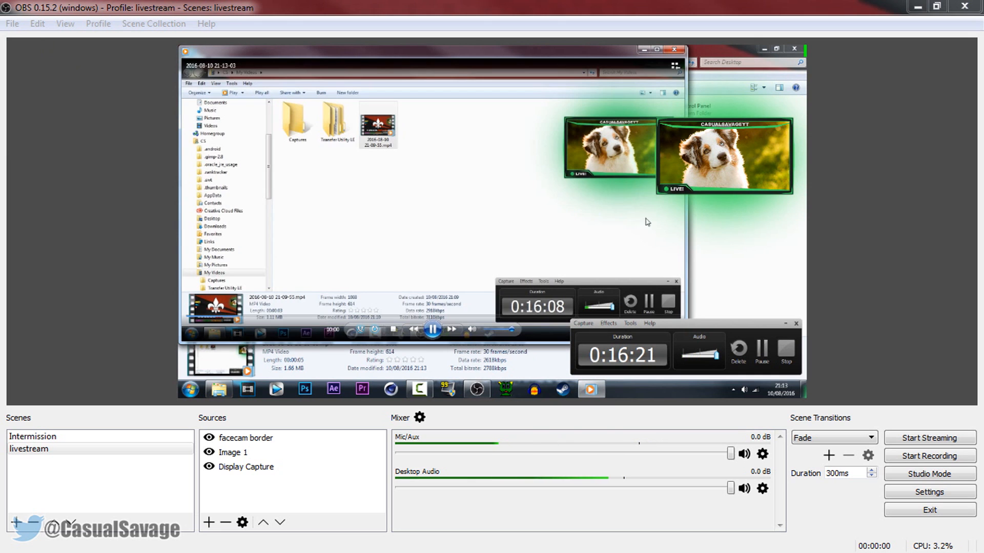
click(656, 49)
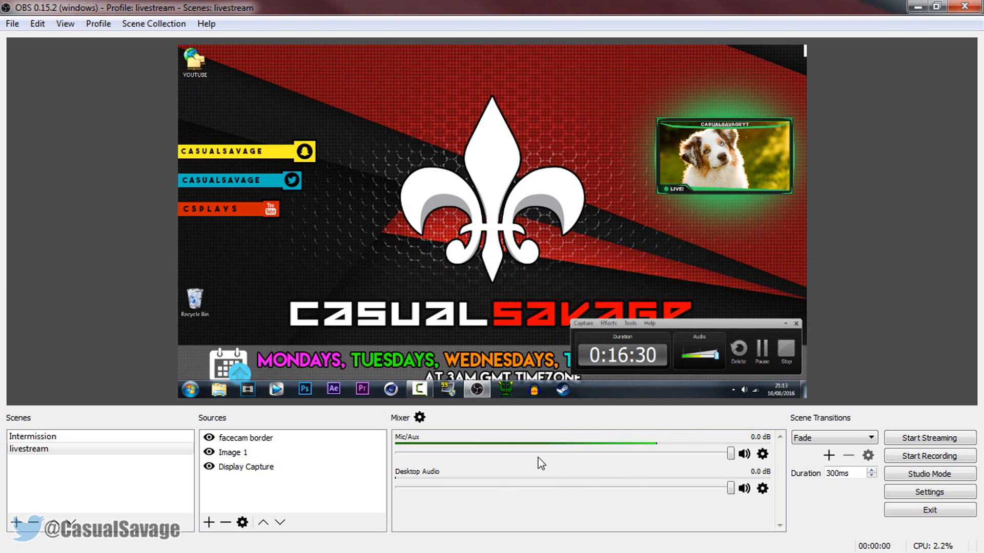